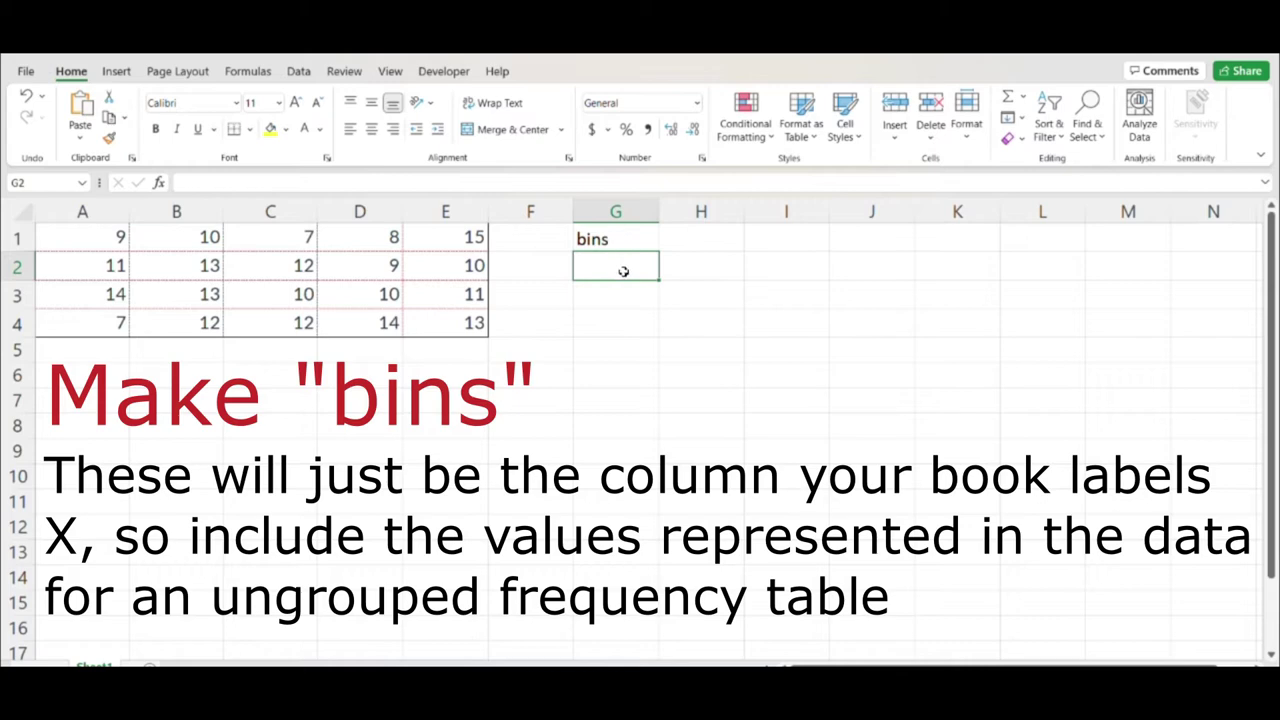
# Enter the first three bin values 7, 8 and 9 in cells G2 to G4 under the bins heading
pyautogui.write('7')
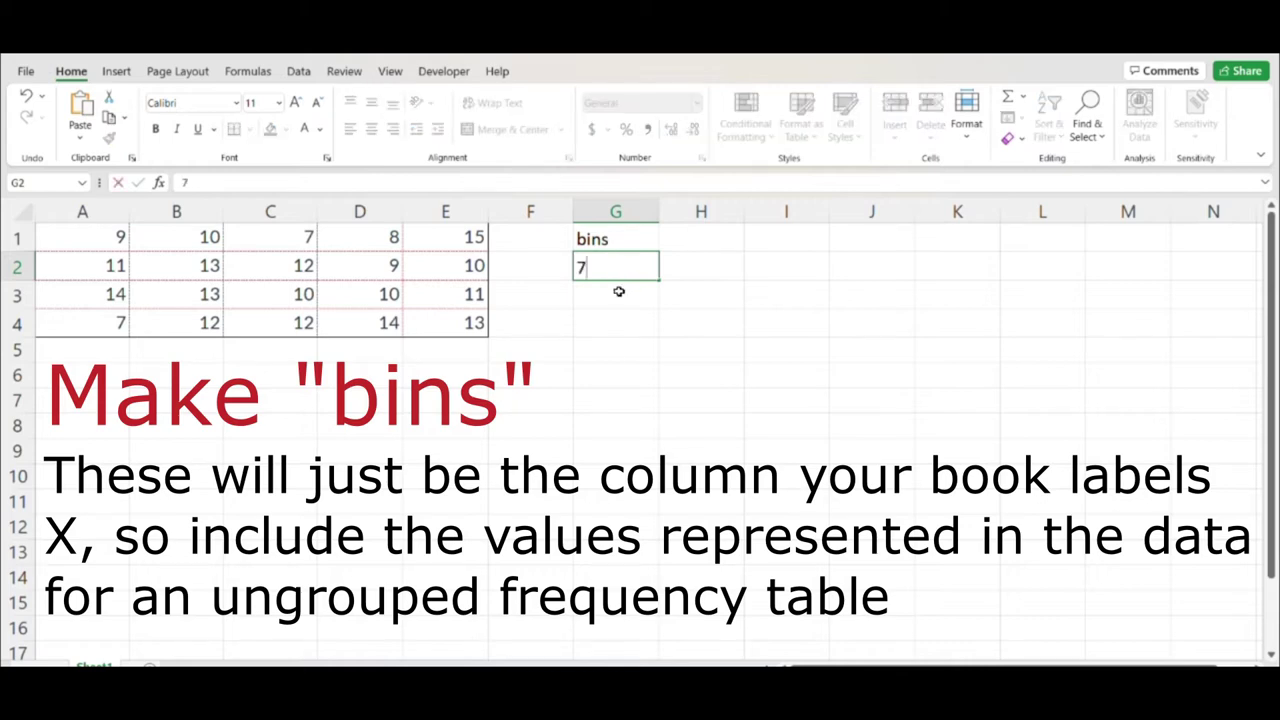
pyautogui.press('Return')
pyautogui.write('8')
pyautogui.press('Return')
pyautogui.write('9')
# Extend the bin series from G2:G4 down to G9 with autofill so it ends at 14
pyautogui.click(620, 266)
pyautogui.click(620, 323)
pyautogui.moveTo(620, 323); pyautogui.dragTo(620, 266)
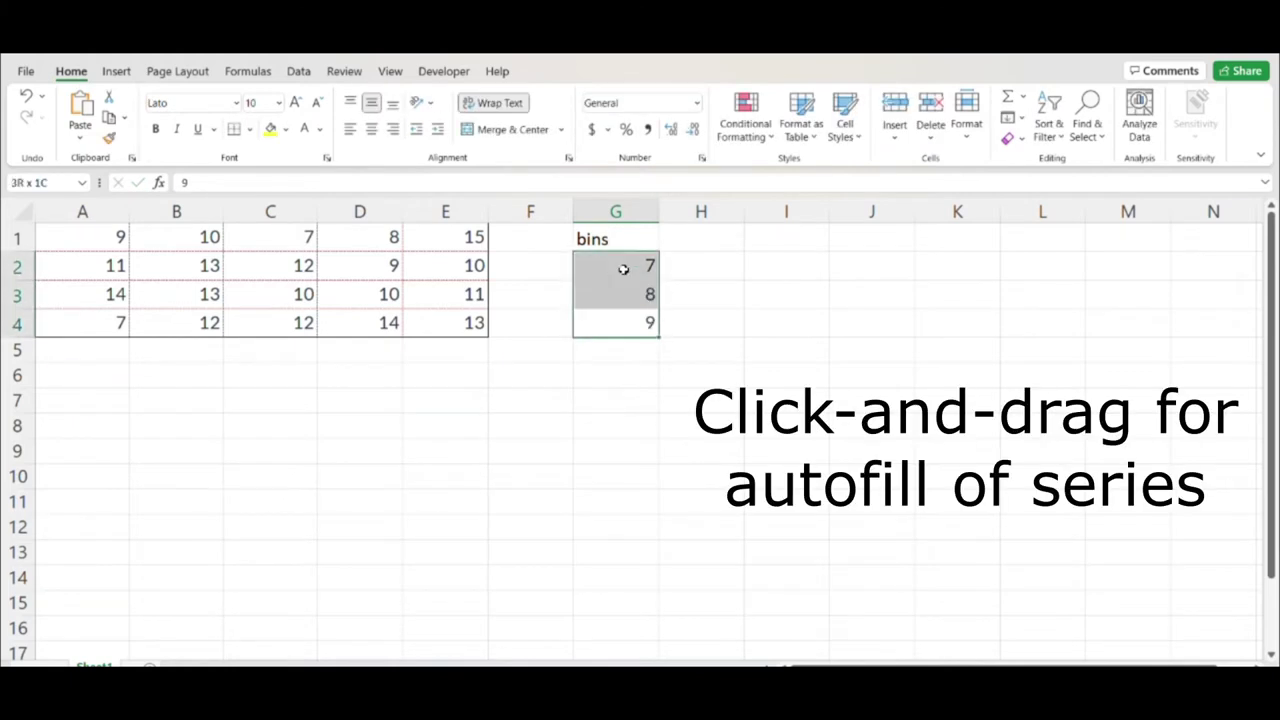
pyautogui.moveTo(659, 337); pyautogui.dragTo(647, 468)
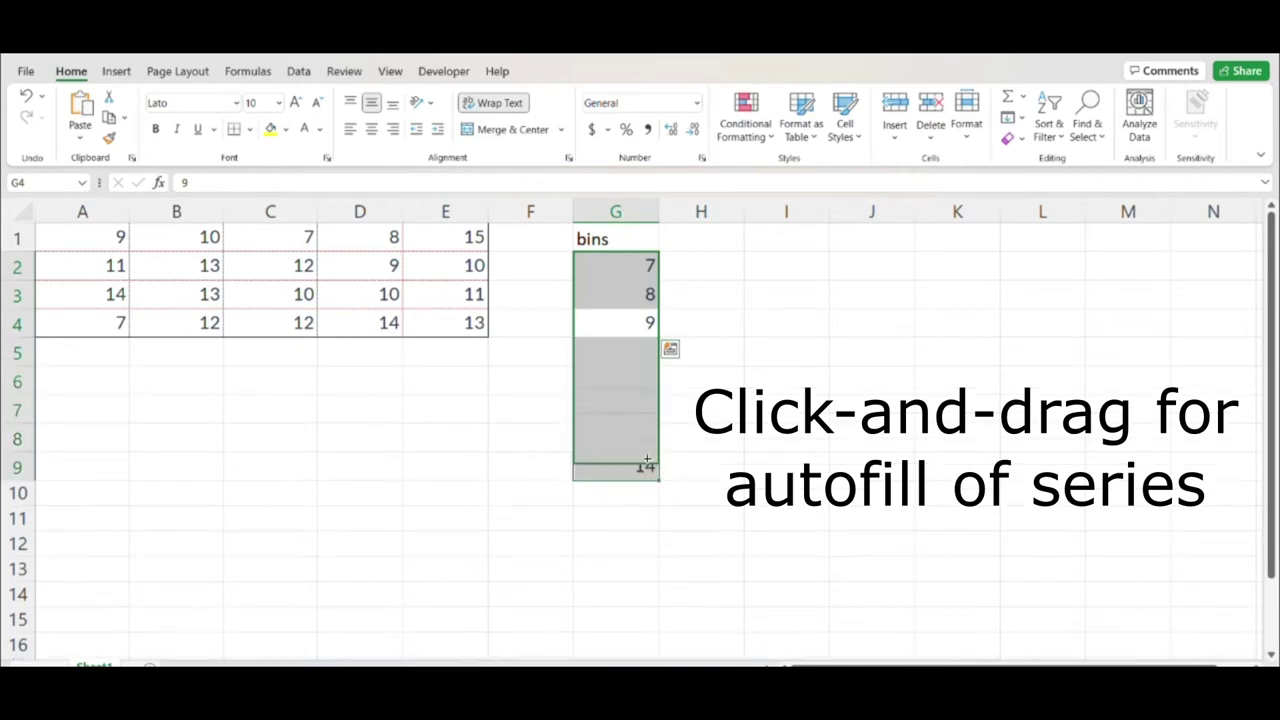
pyautogui.click(758, 462)
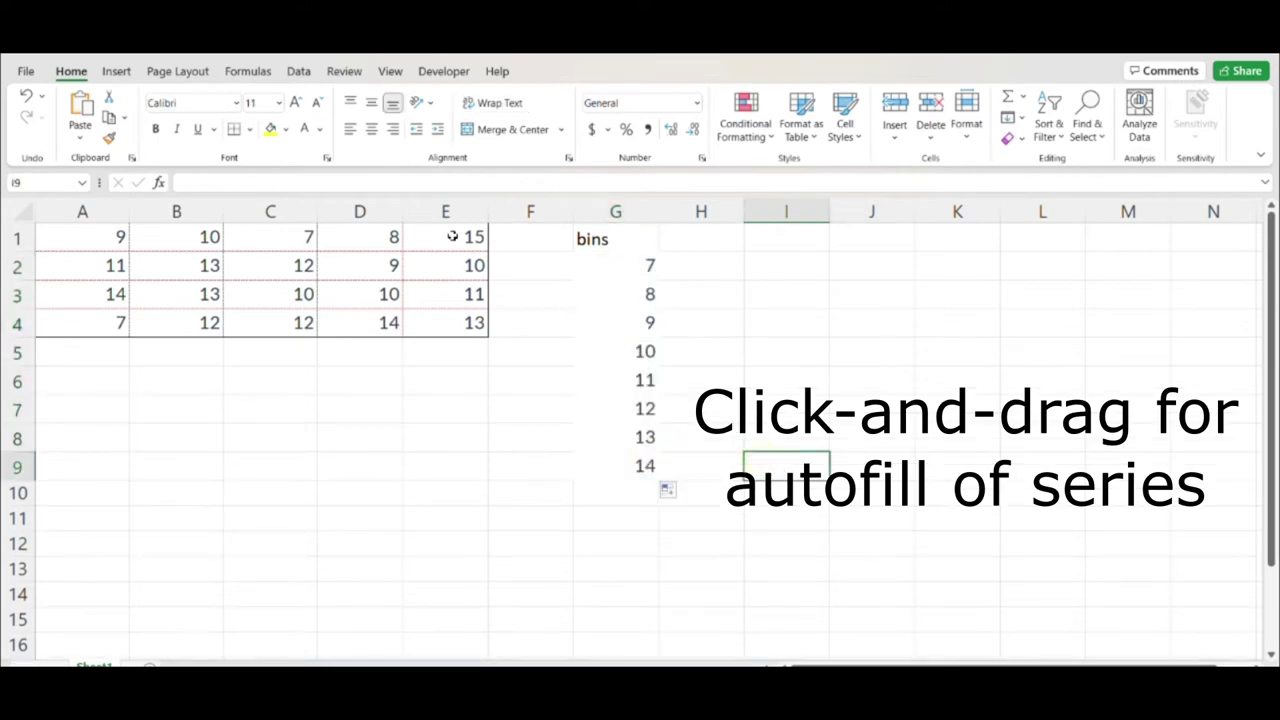
# Start a Histogram data analysis with A1:E4 as the input range and G2:G9 as the bin range
pyautogui.click(303, 72)
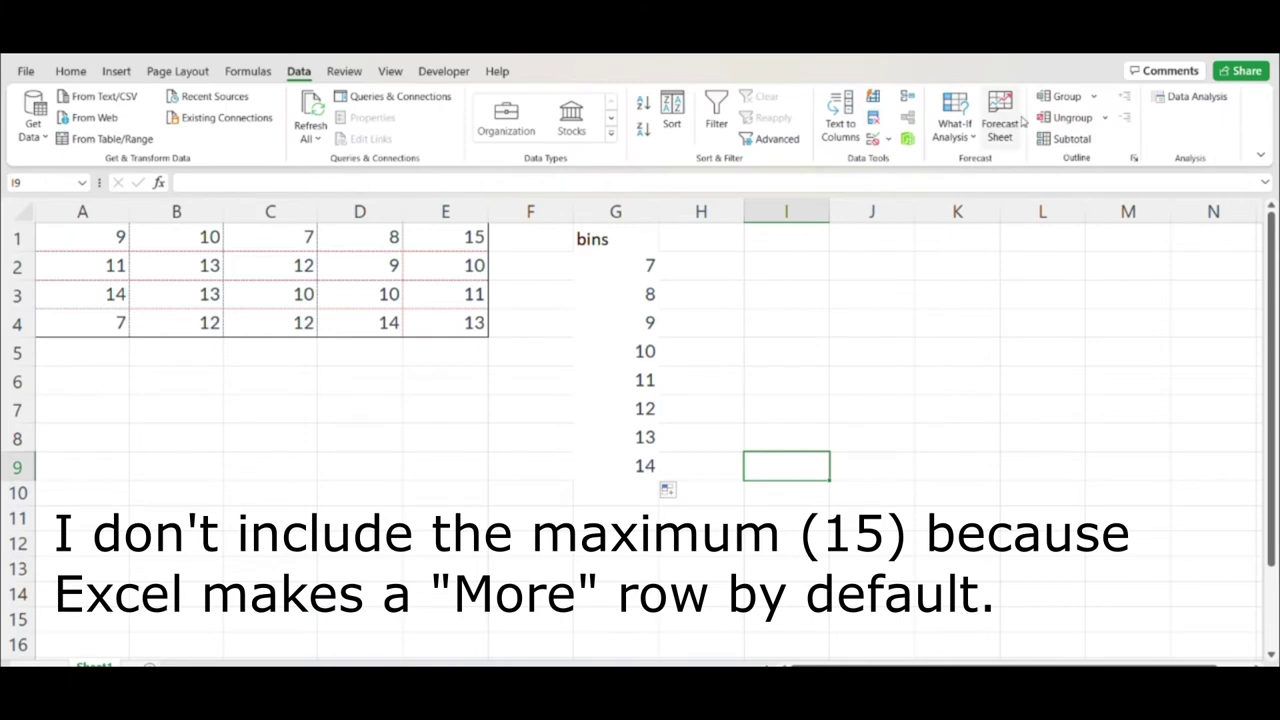
pyautogui.click(1183, 99)
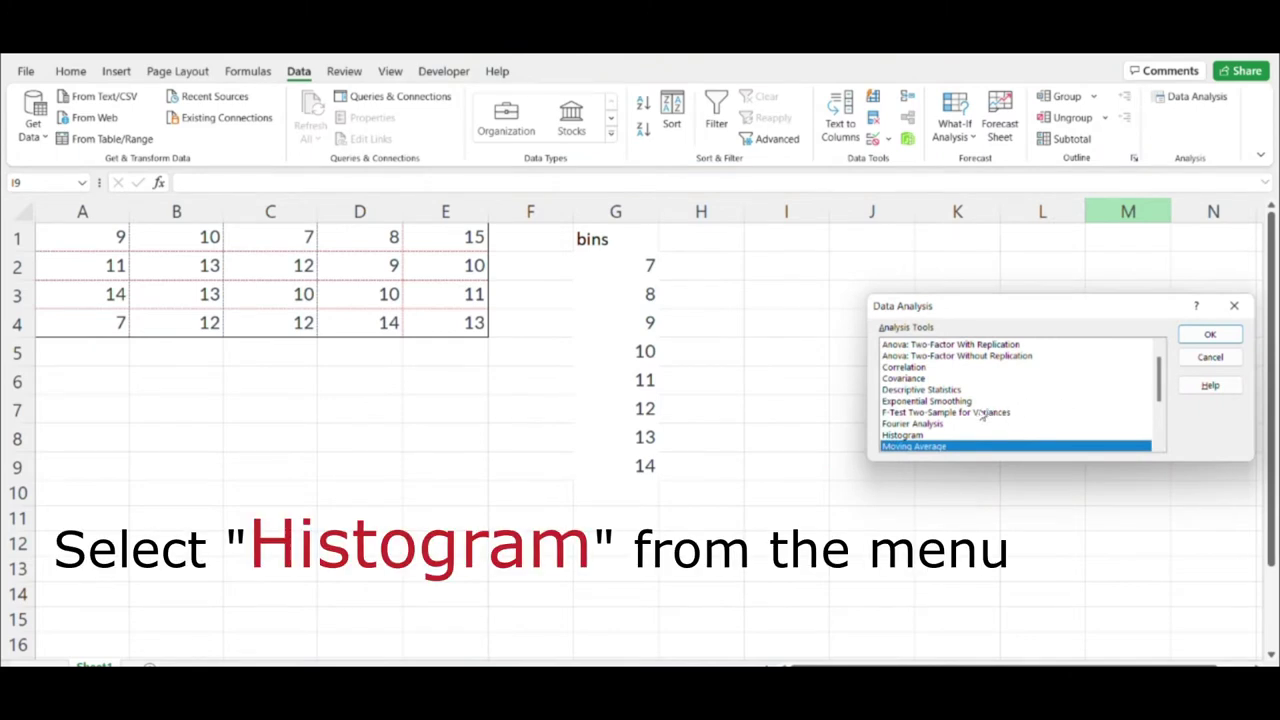
pyautogui.click(910, 436)
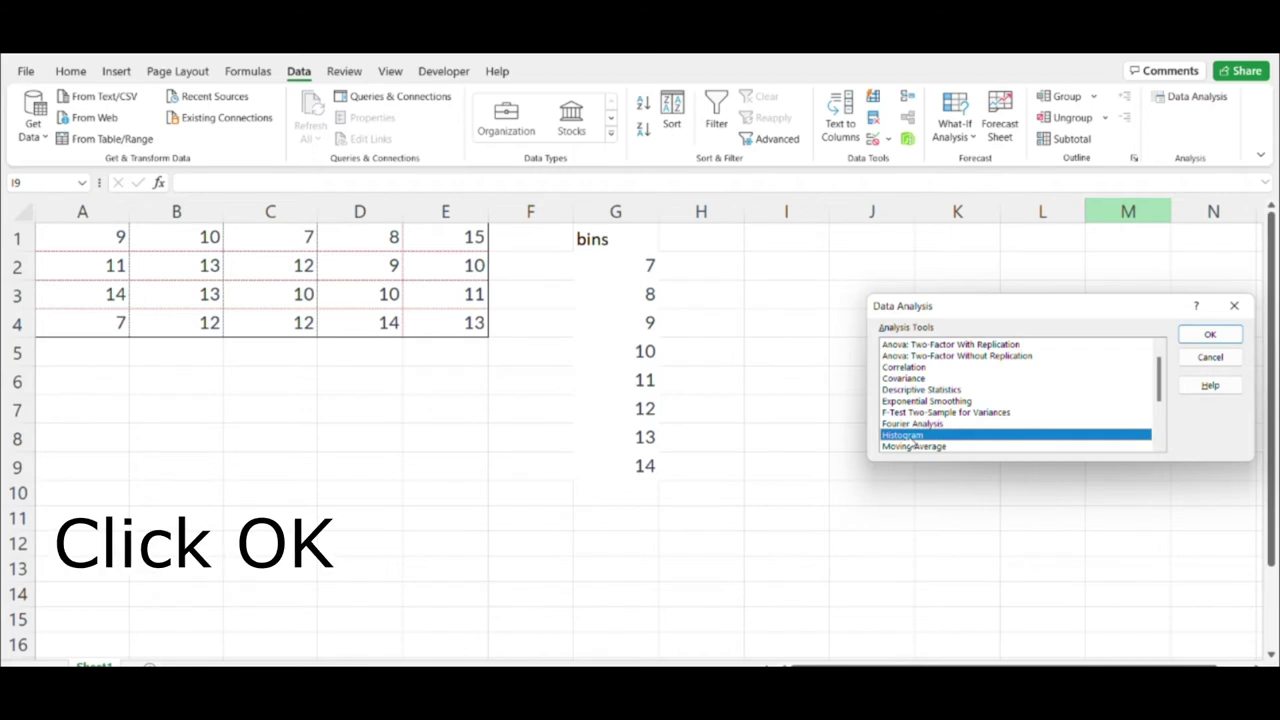
pyautogui.click(1210, 336)
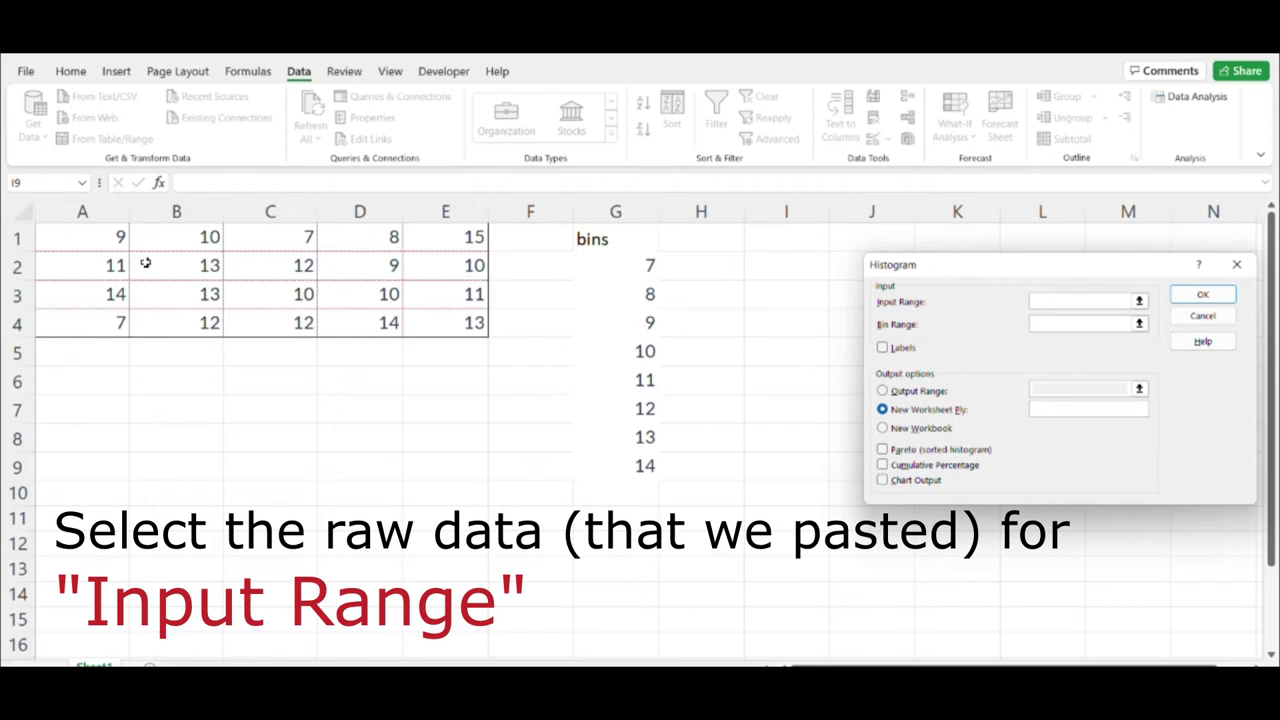
pyautogui.moveTo(82, 236); pyautogui.dragTo(420, 329)
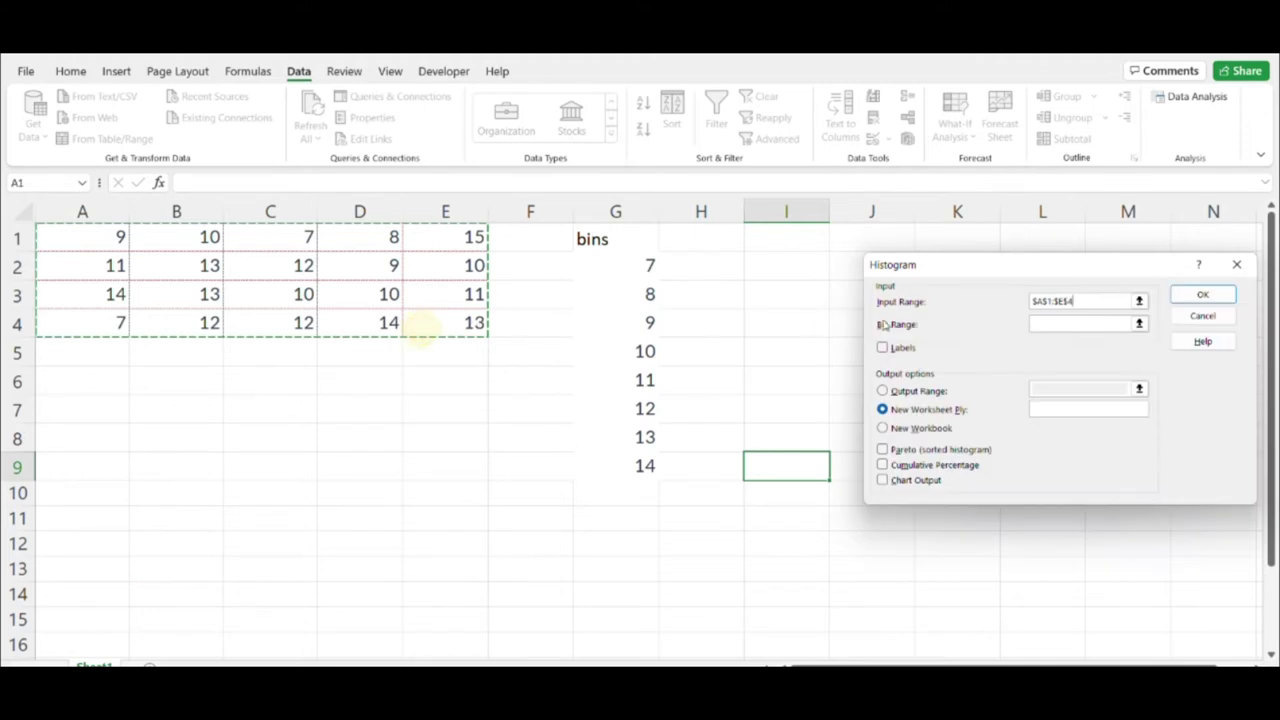
pyautogui.click(1054, 325)
pyautogui.click(1060, 325)
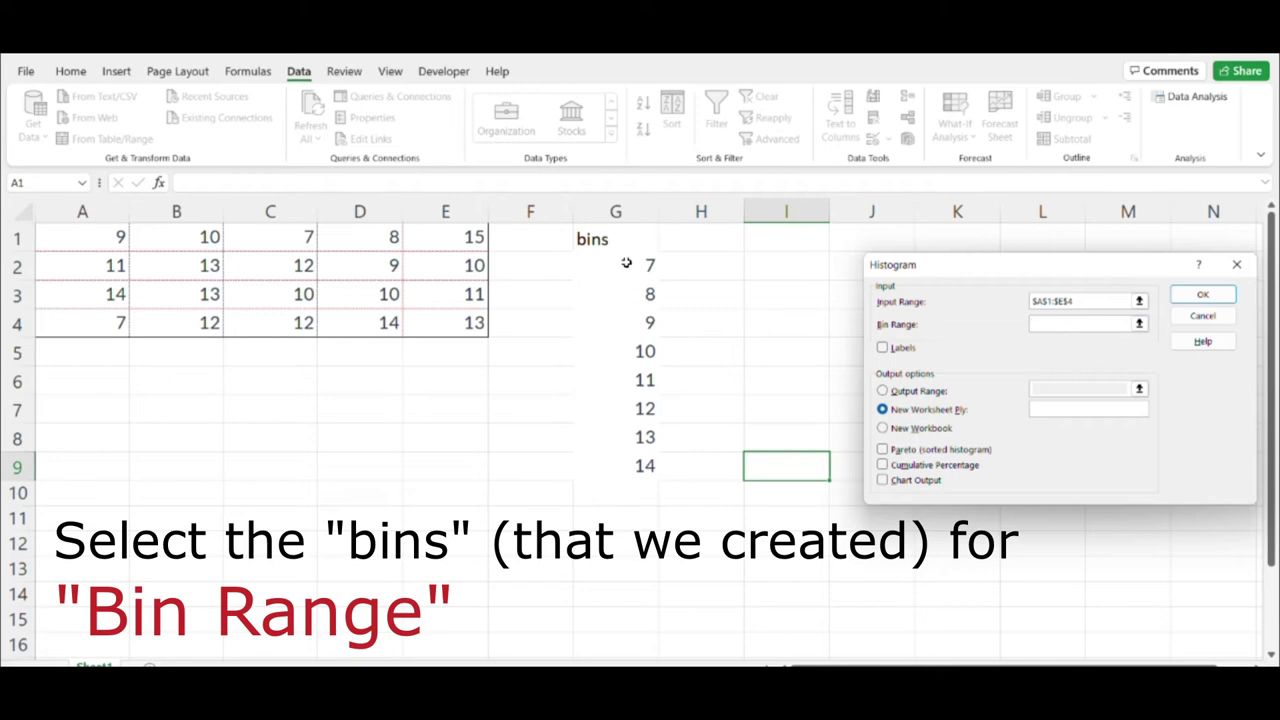
pyautogui.moveTo(626, 263); pyautogui.dragTo(626, 458)
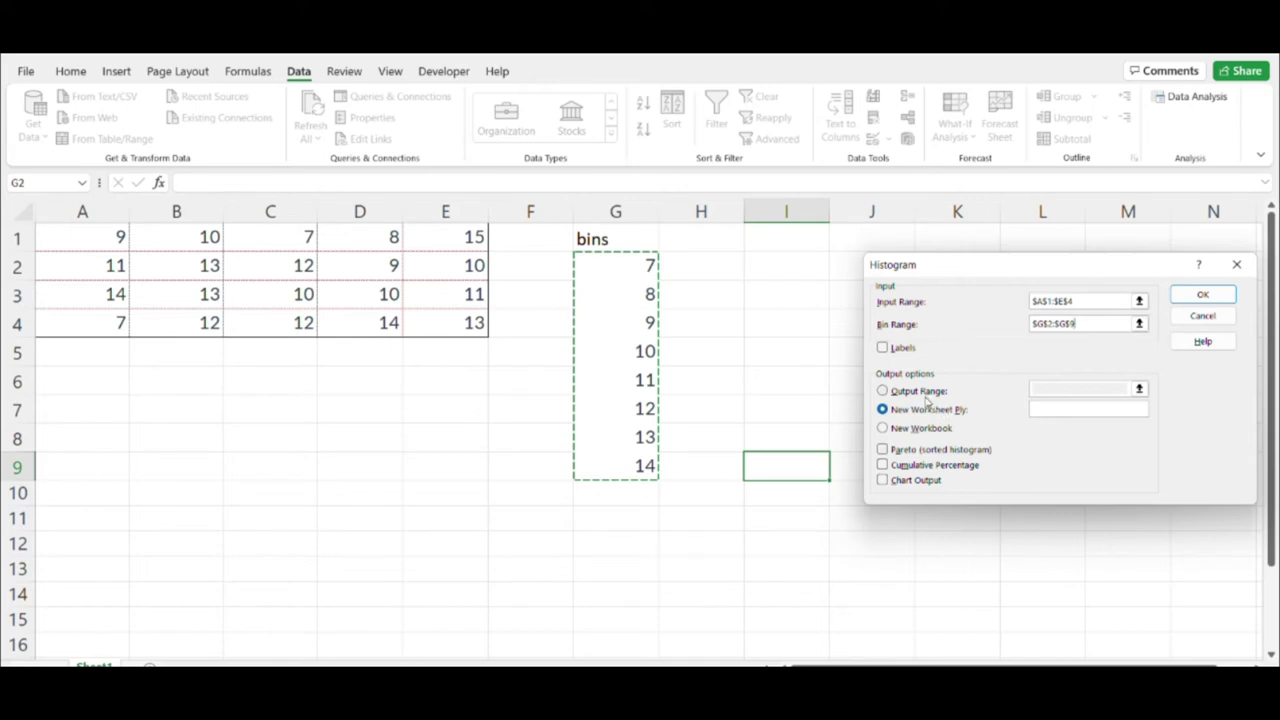
# Set the histogram's output range to cell A7 and generate the frequency table without a chart
pyautogui.click(884, 390)
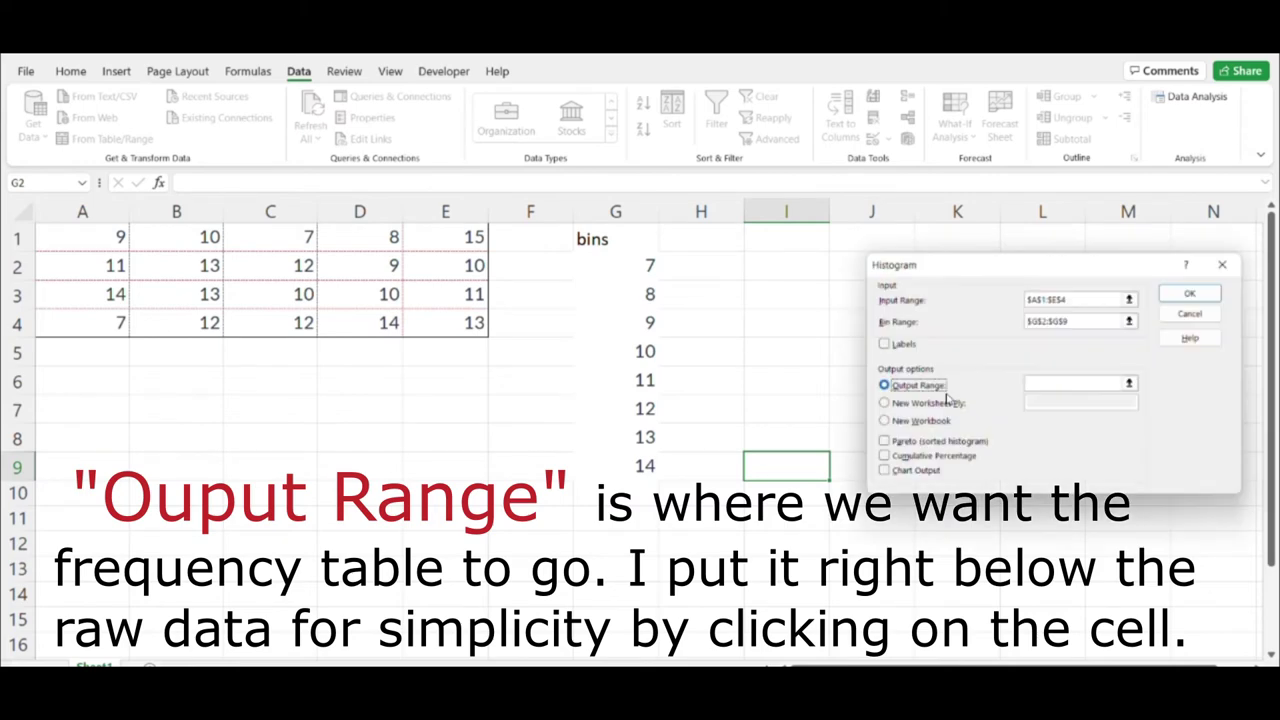
pyautogui.click(1067, 389)
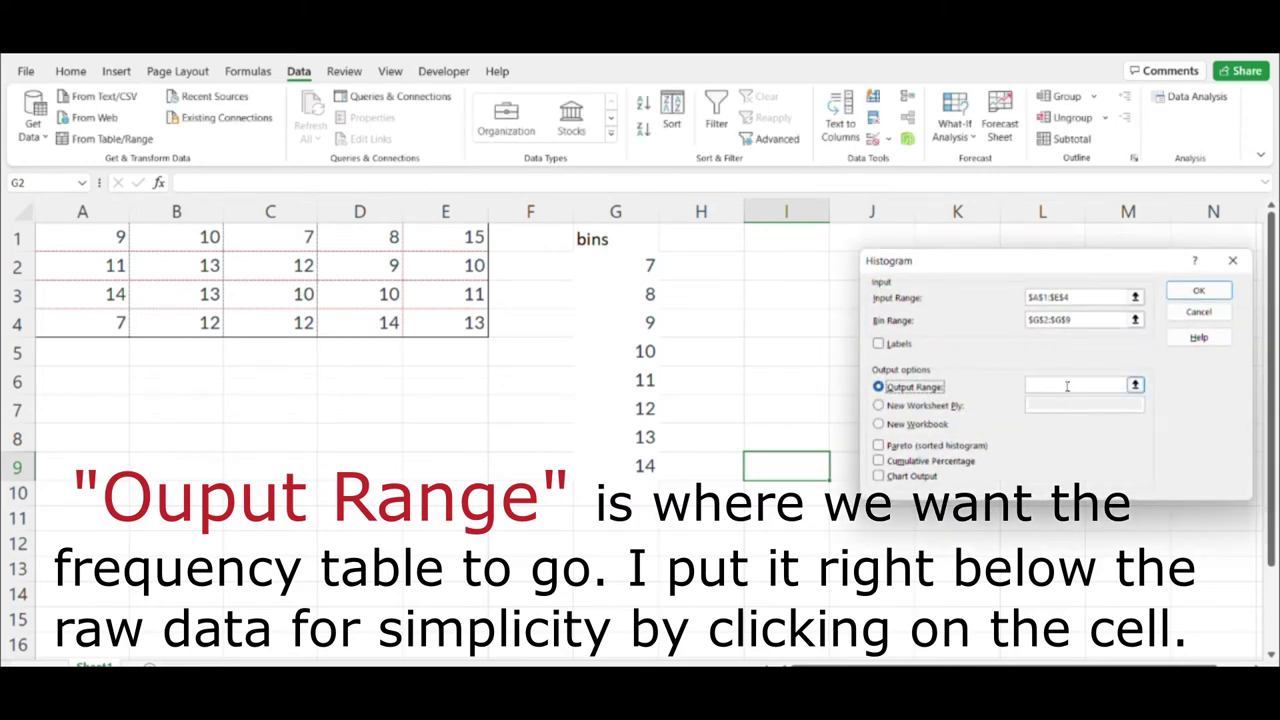
pyautogui.click(1067, 386)
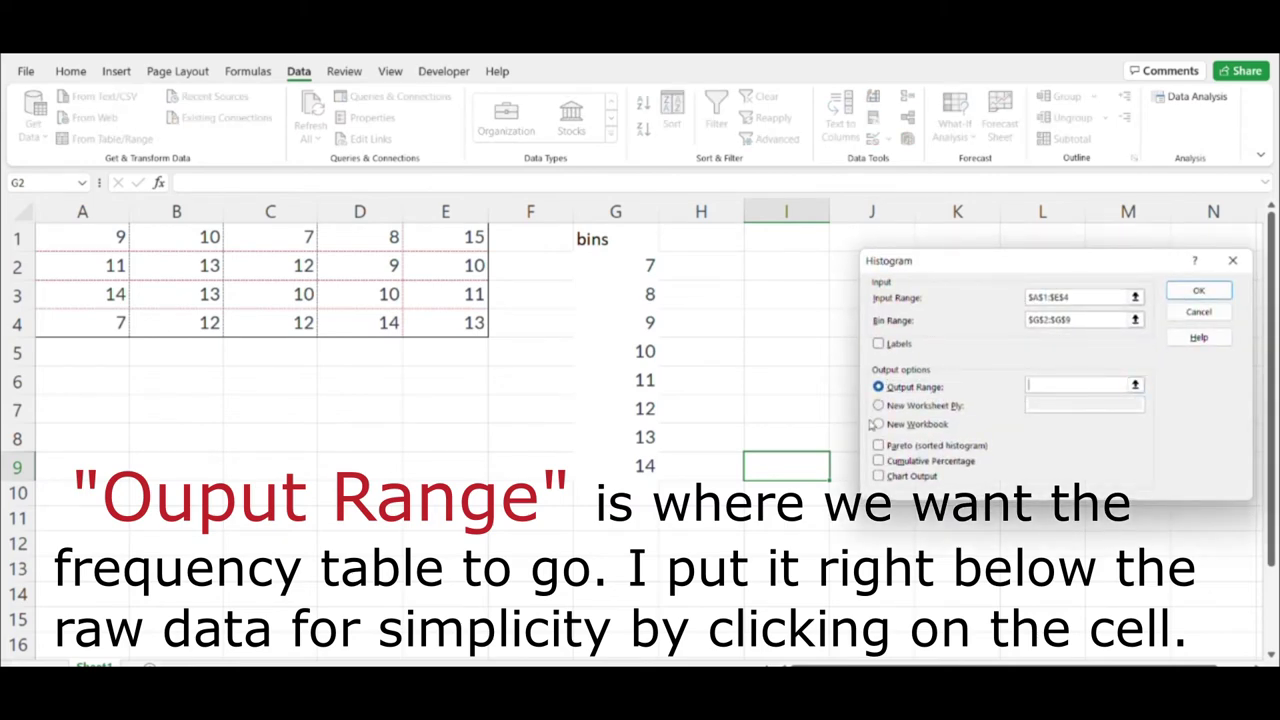
pyautogui.click(68, 410)
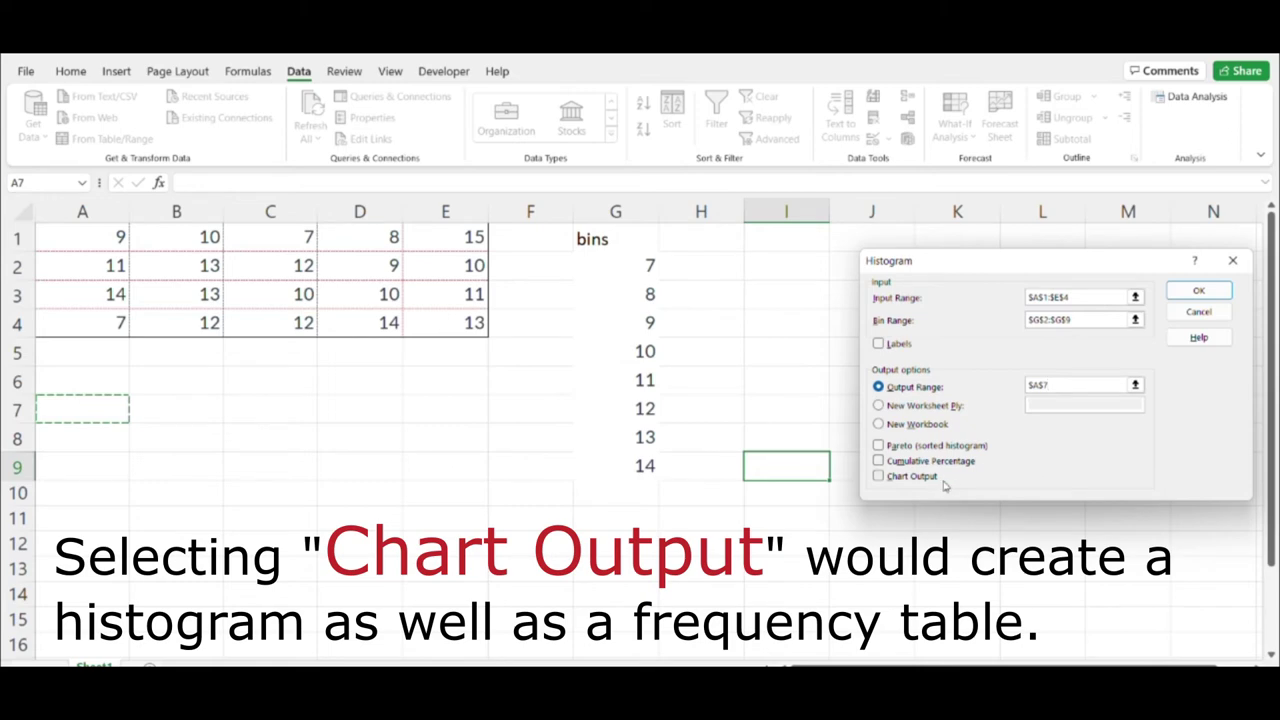
pyautogui.click(1199, 291)
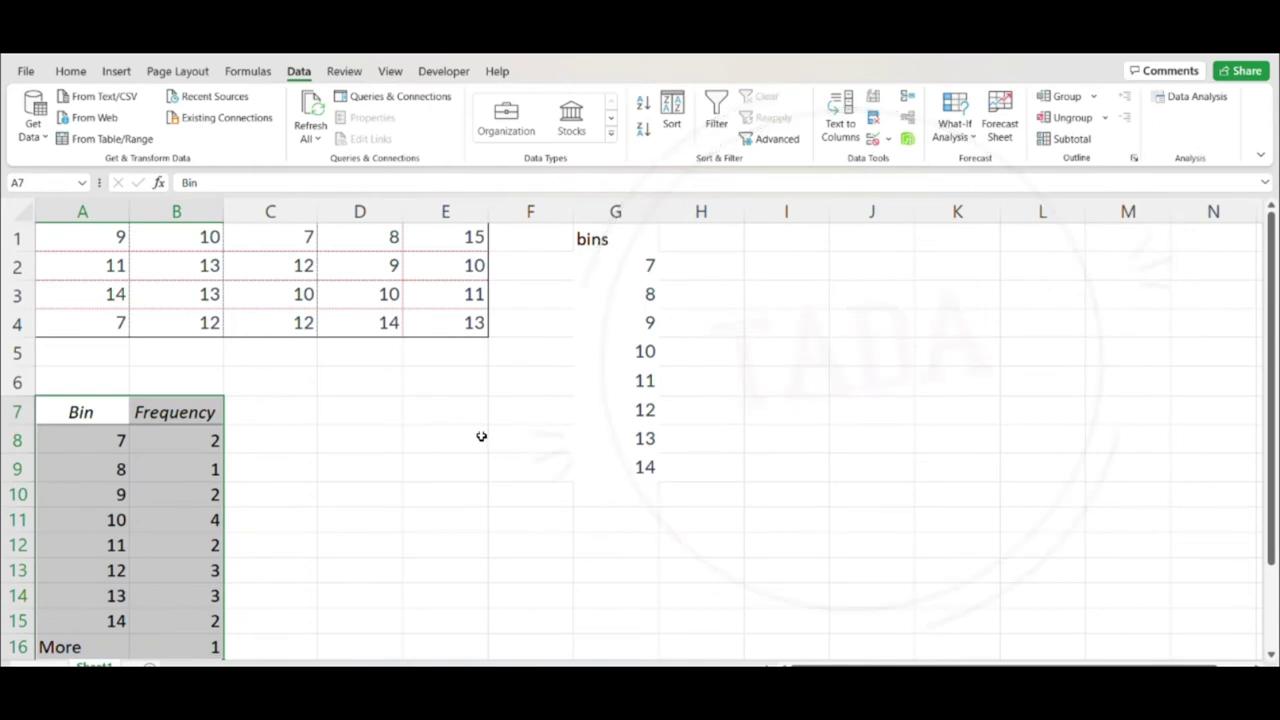
# Replace the "More" label in the frequency table's last row, cell A16, with 15
pyautogui.scroll(-1, 479, 437)
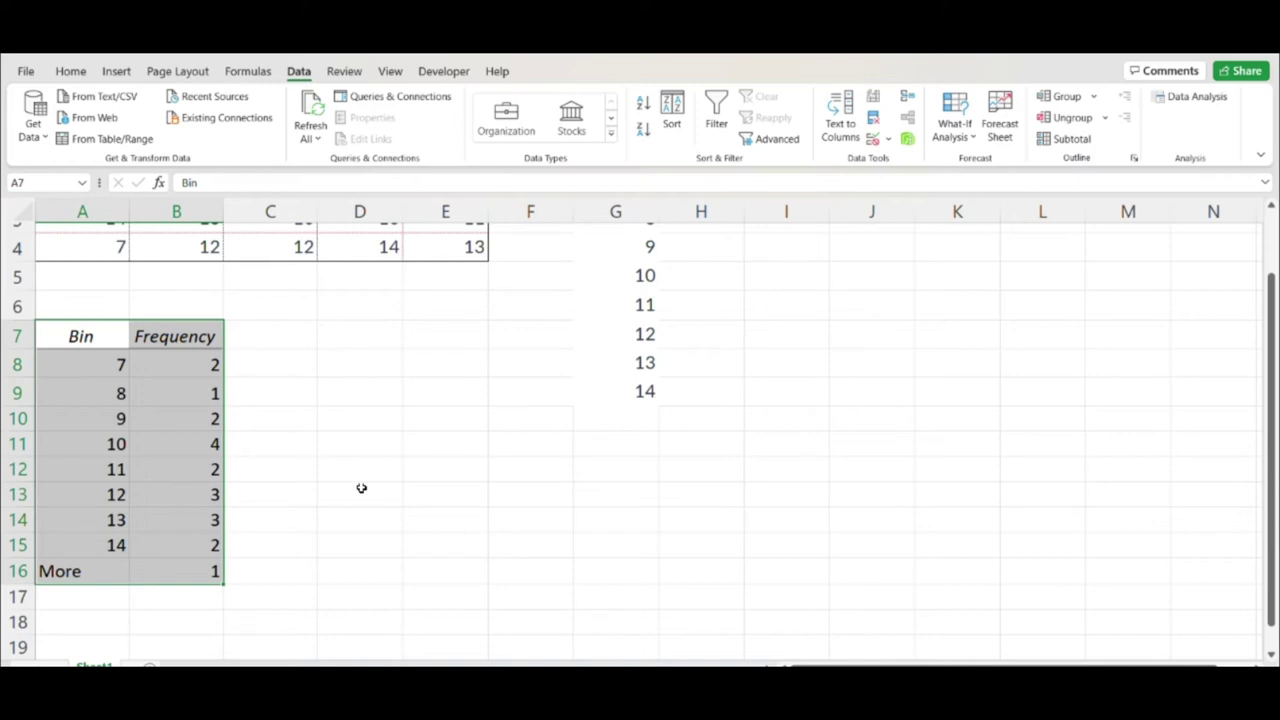
pyautogui.click(93, 572)
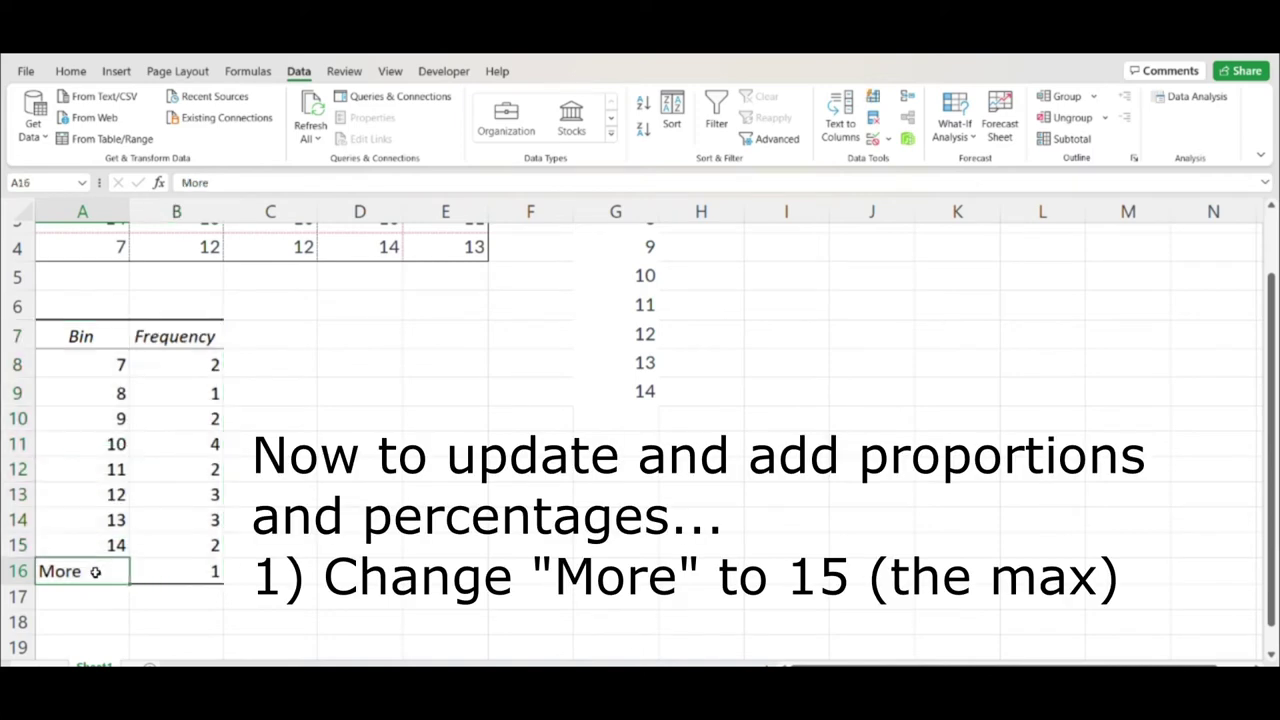
pyautogui.click(96, 572)
pyautogui.write('15')
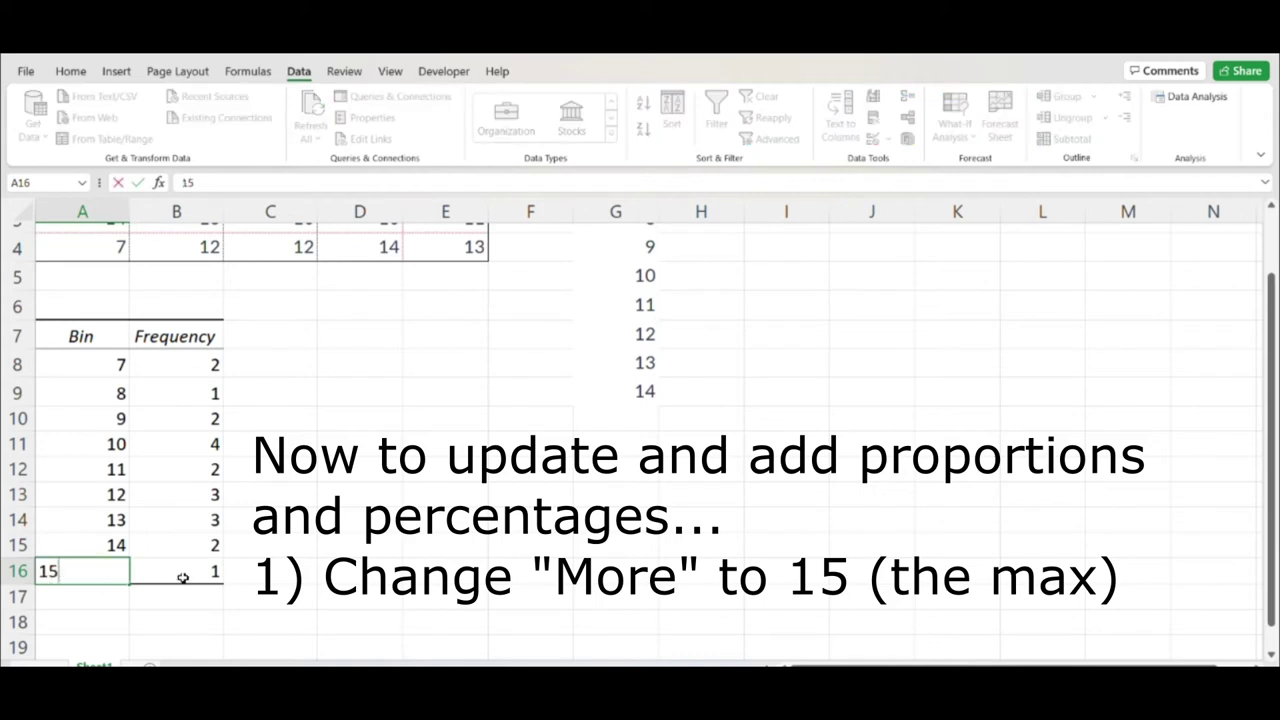
pyautogui.click(306, 582)
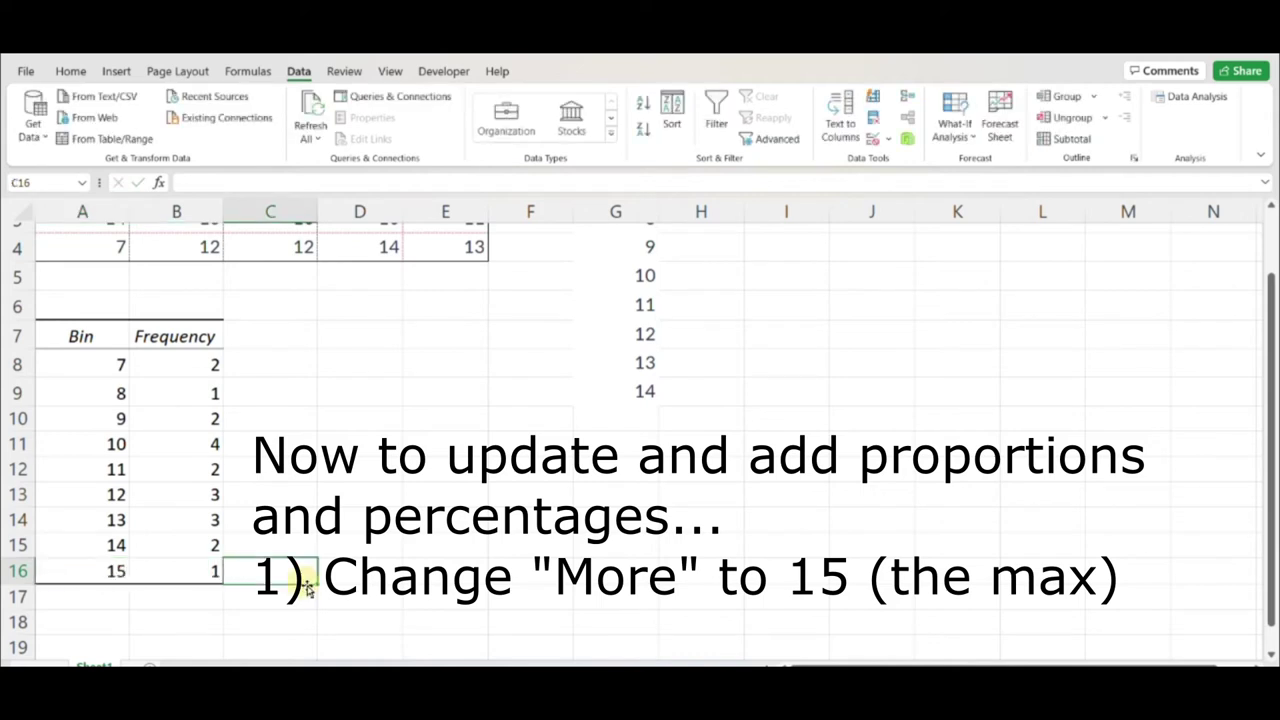
# Total the frequencies in B17 with =SUM(B8:B16)
pyautogui.moveTo(510, 690)
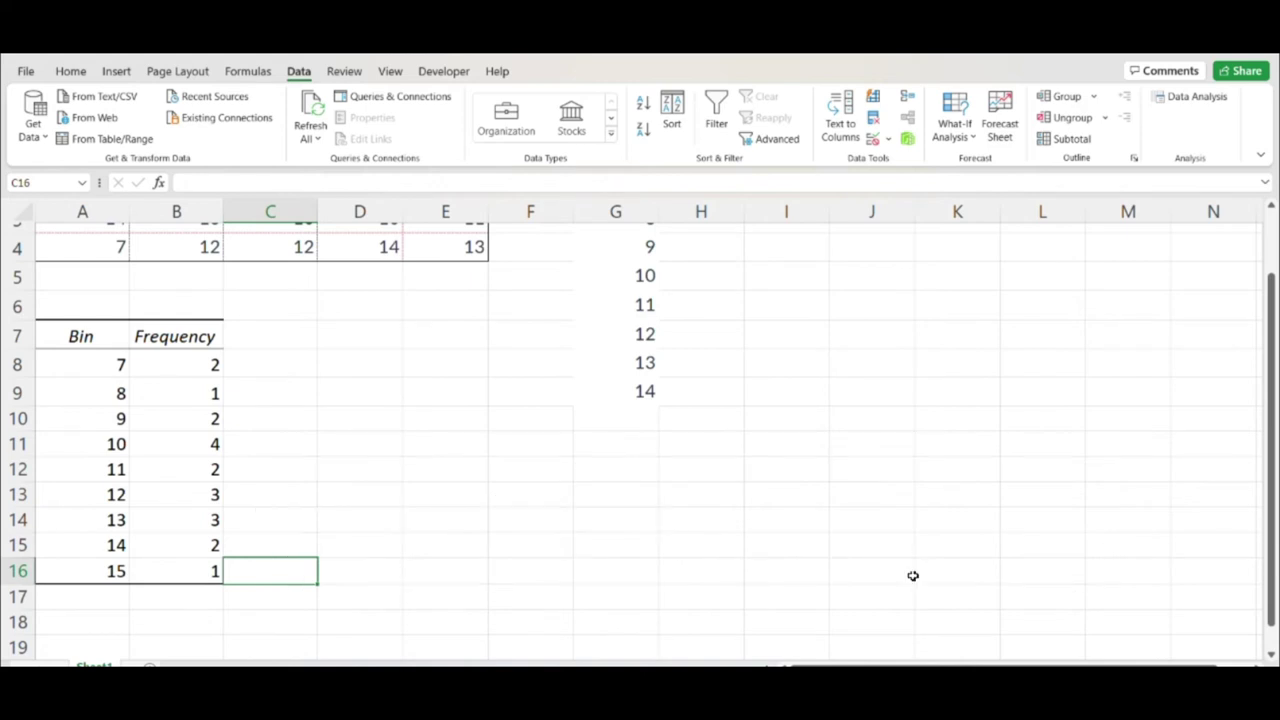
pyautogui.click(188, 600)
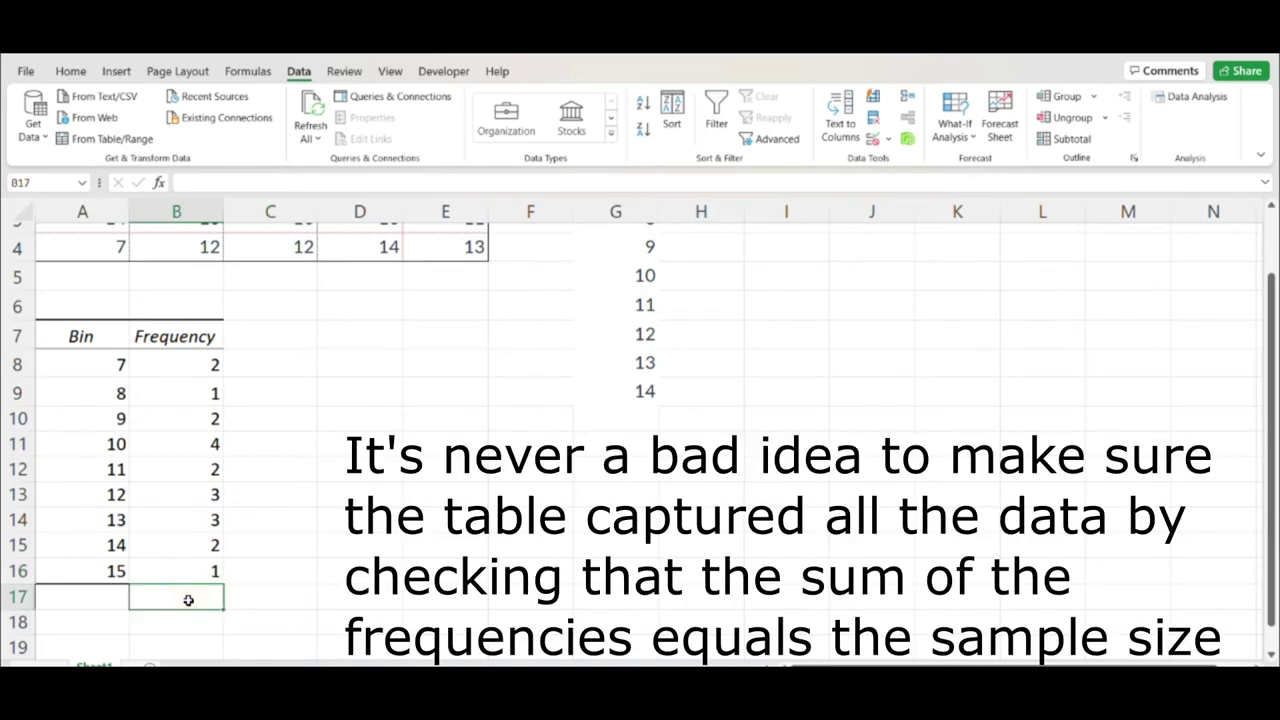
pyautogui.write('=sum(')
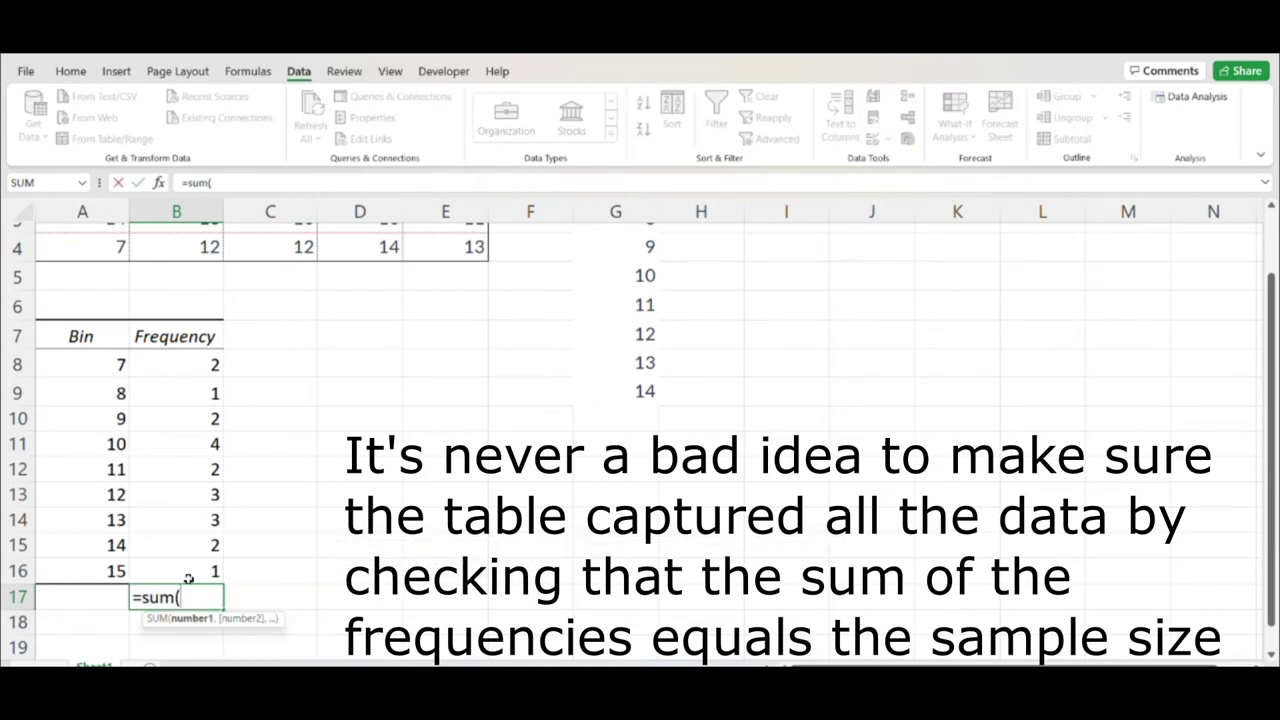
pyautogui.moveTo(188, 578); pyautogui.dragTo(190, 372)
pyautogui.write(')')
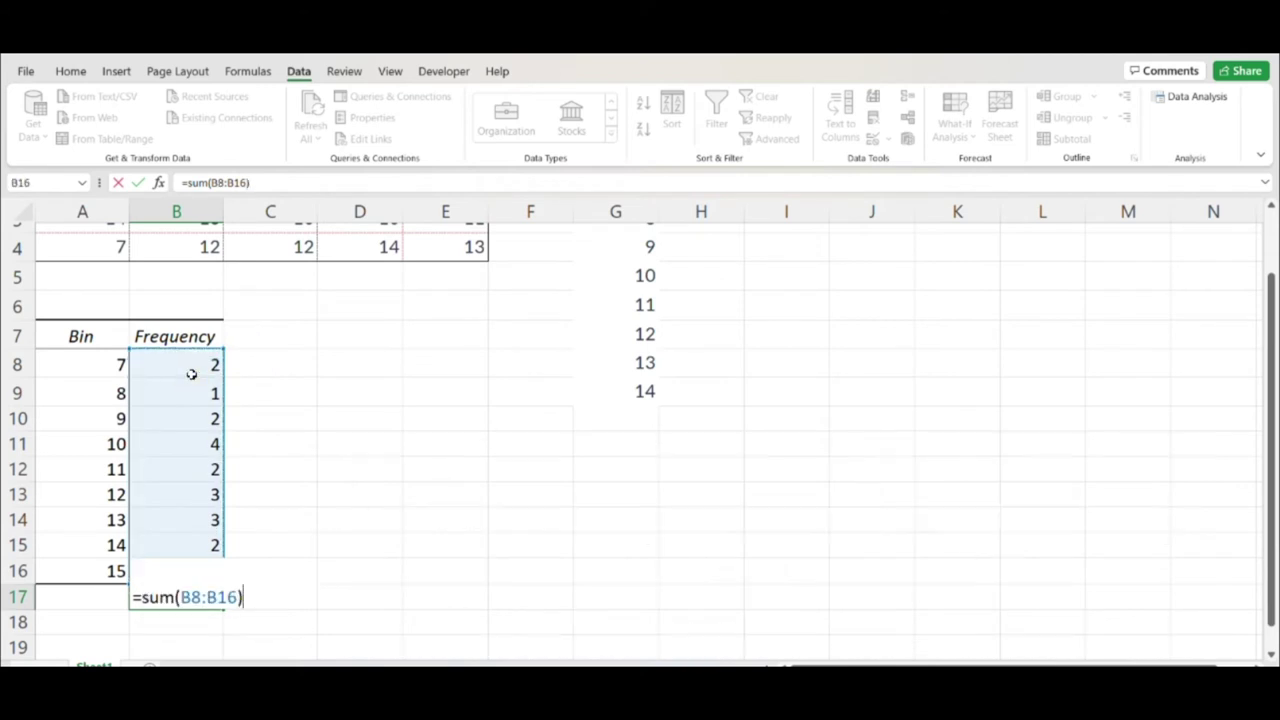
pyautogui.press('Tab')
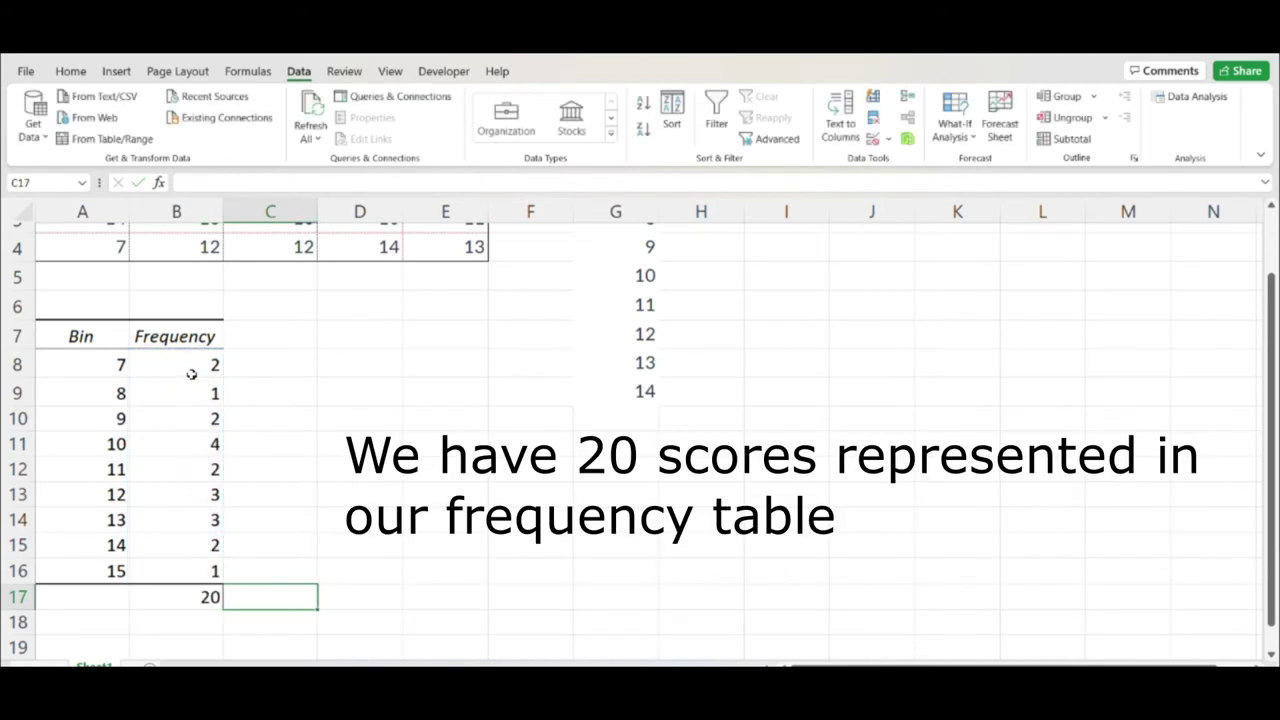
# Count the raw data scores in E5 with =COUNTA(A1:E4)
pyautogui.click(439, 279)
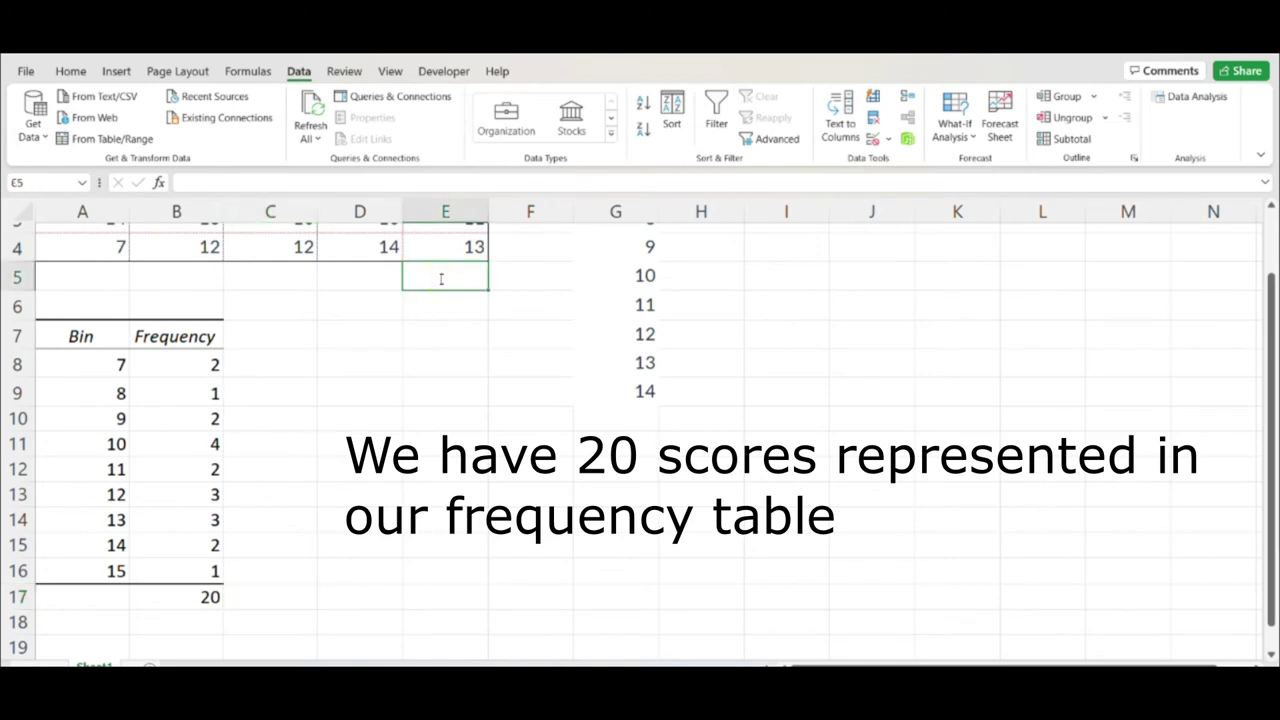
pyautogui.write('=counta(')
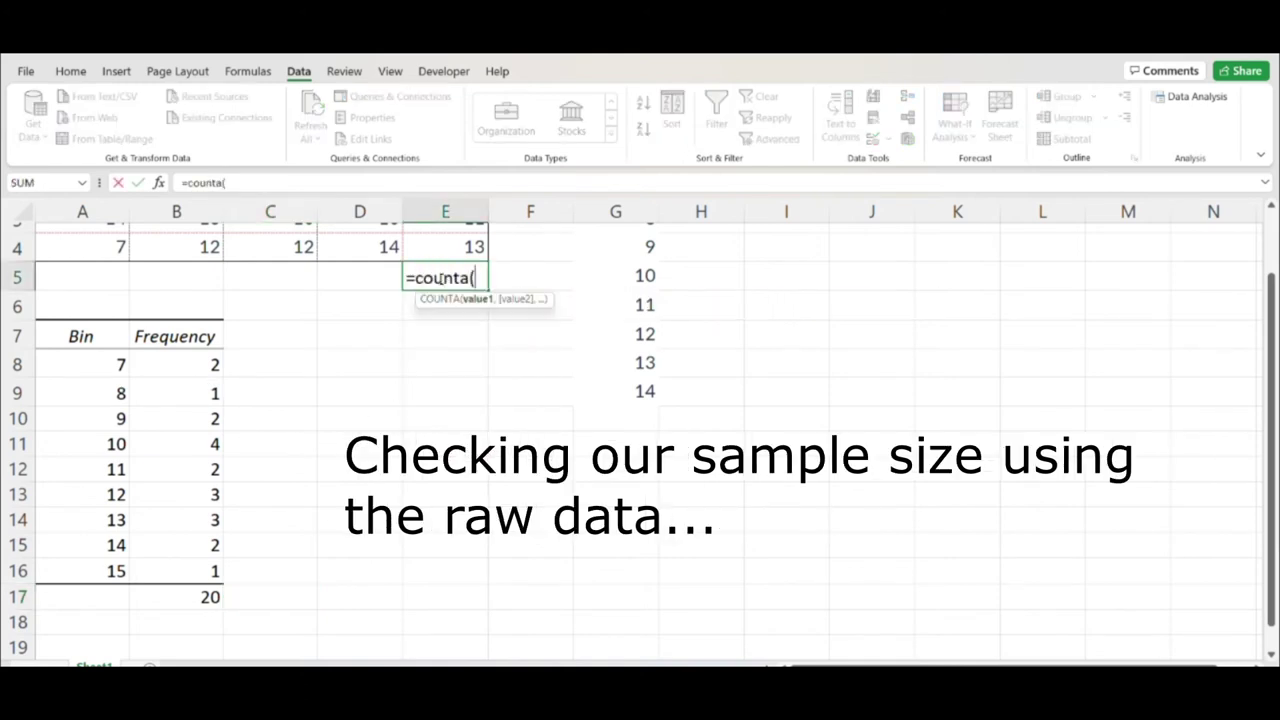
pyautogui.moveTo(440, 254); pyautogui.dragTo(45, 193)
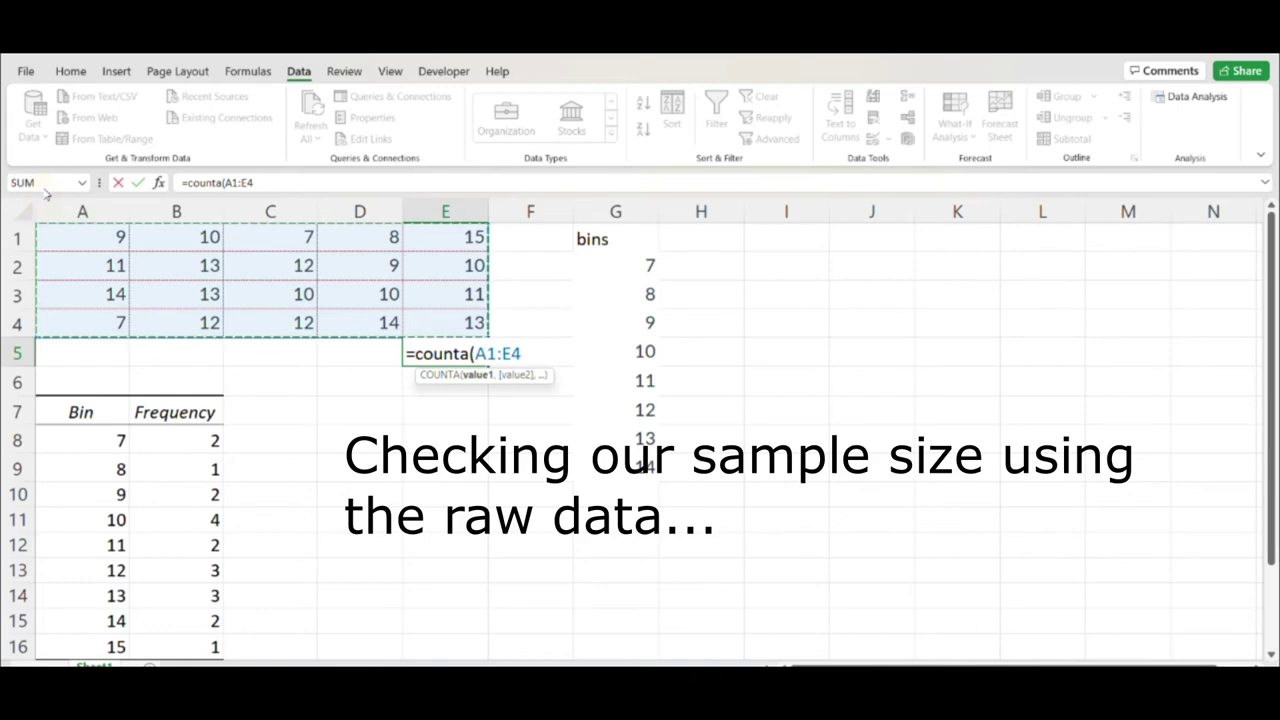
pyautogui.press('Tab')
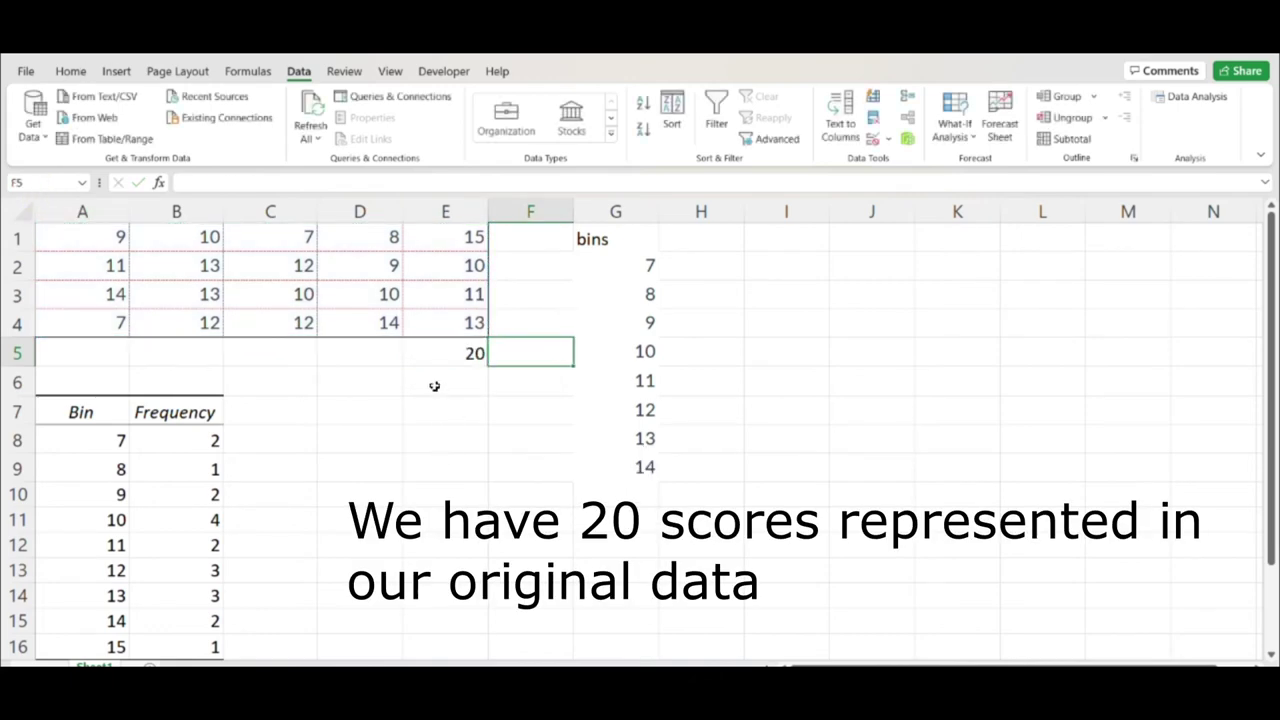
# Compare the raw data count in E5 with the frequency total in B17
pyautogui.click(425, 354)
pyautogui.scroll(-1, 300, 450)
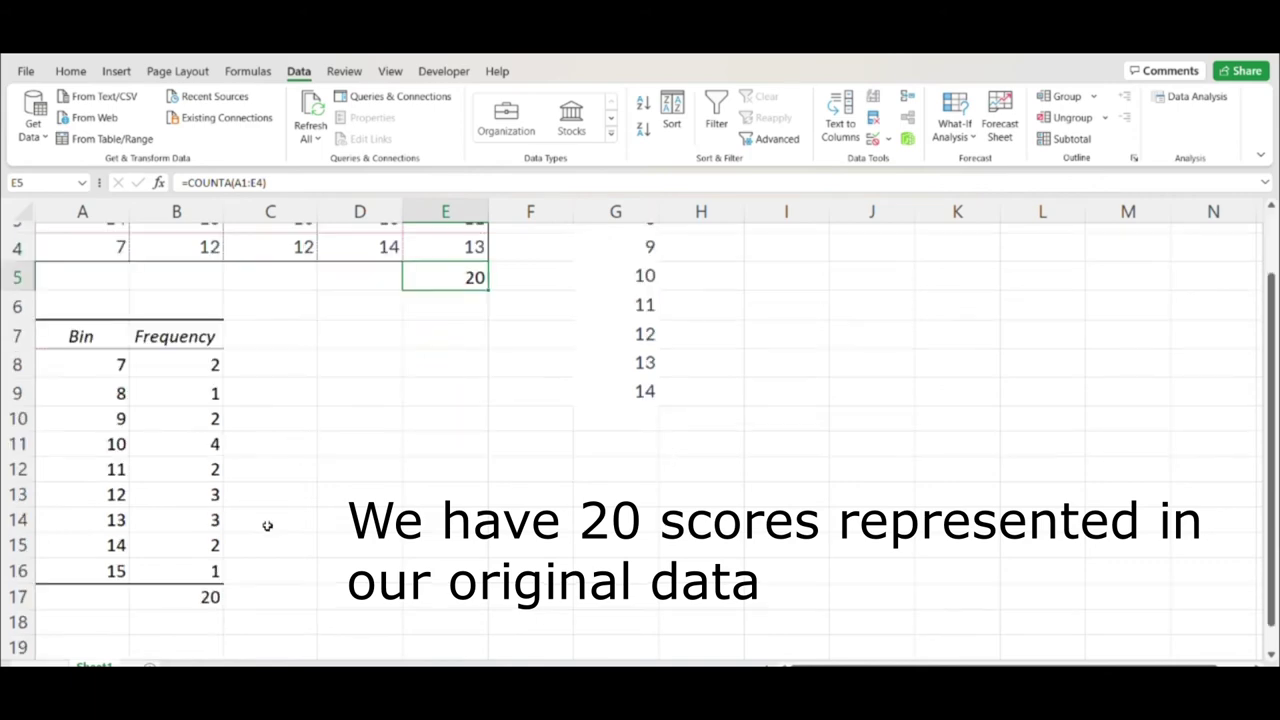
pyautogui.click(212, 596)
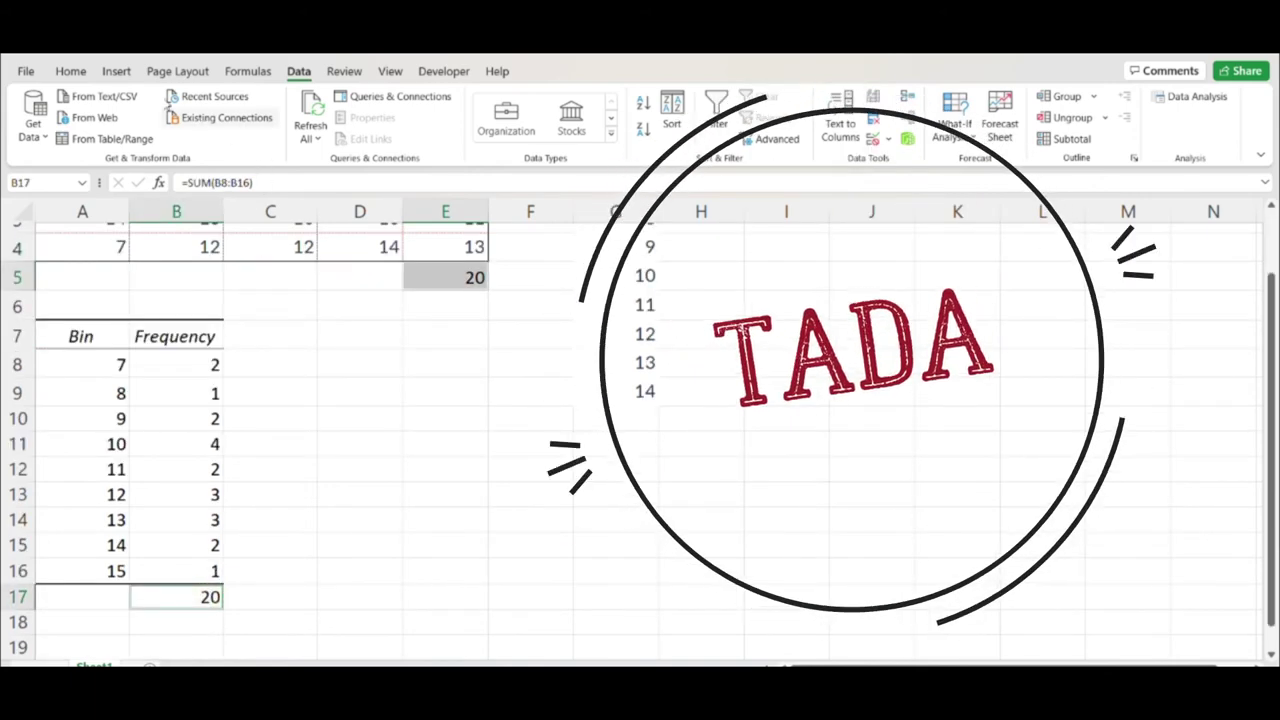
pyautogui.click(70, 72)
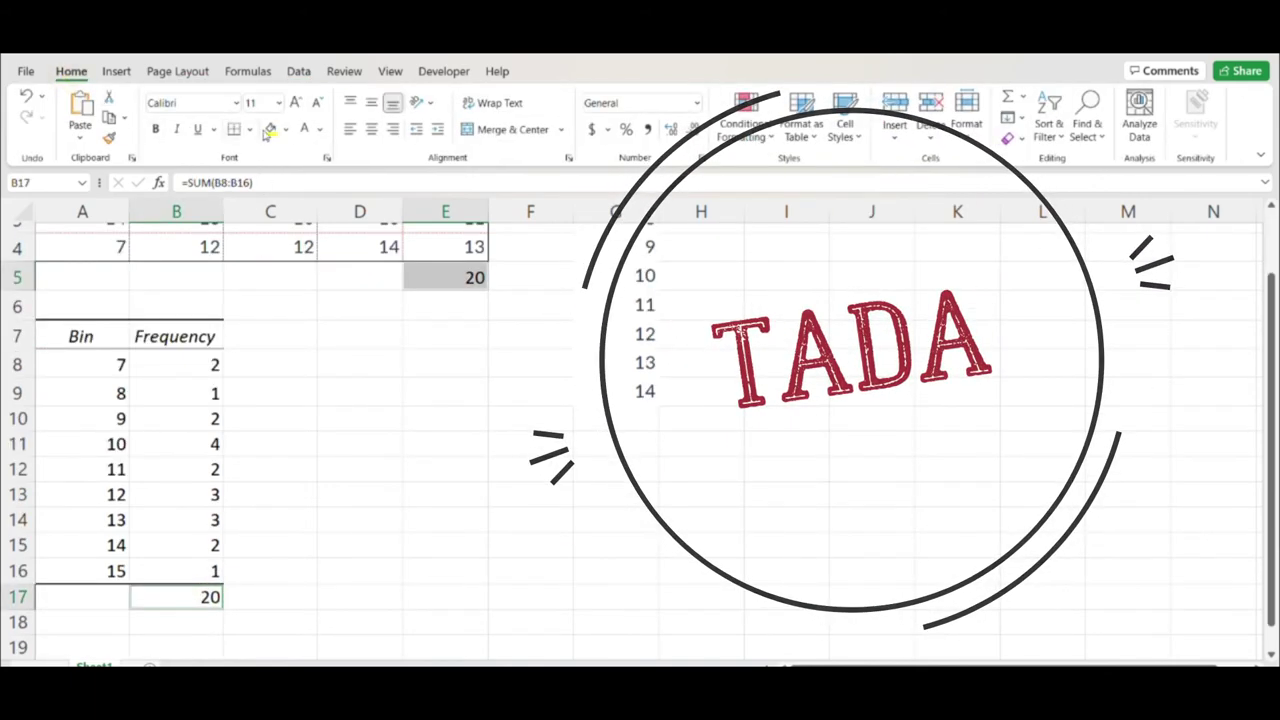
pyautogui.click(445, 545)
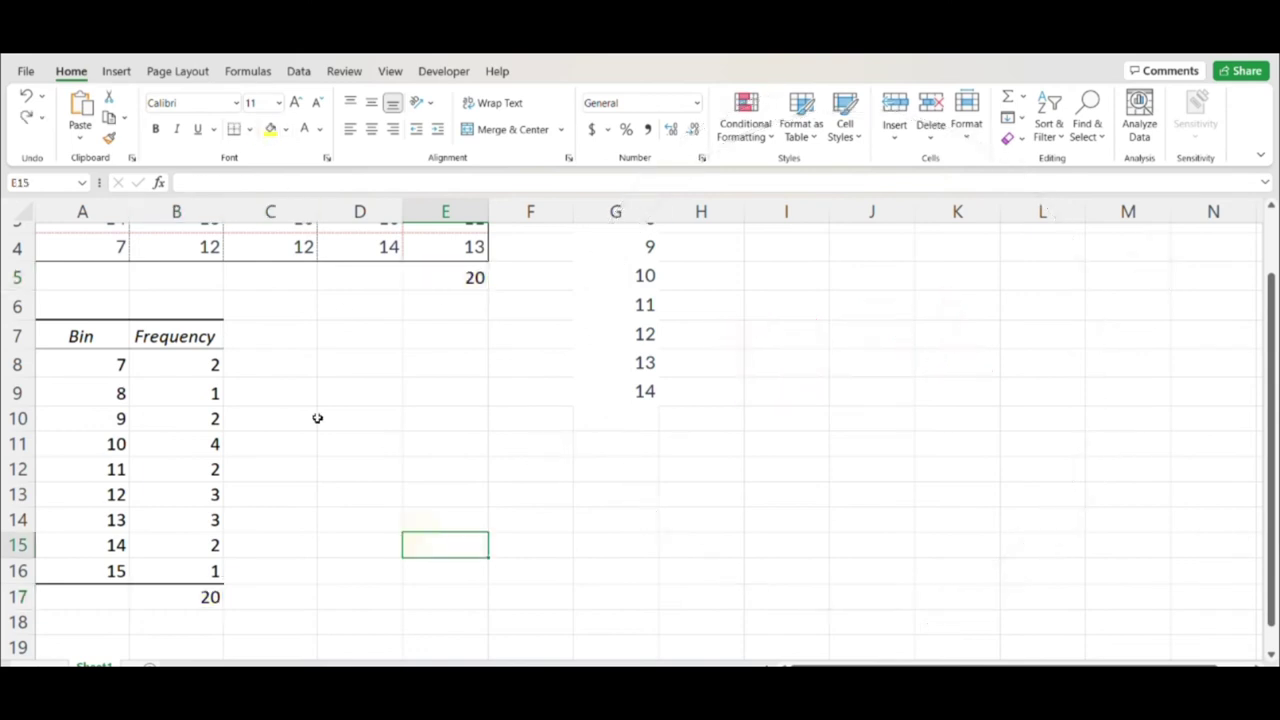
# Add the column headers p in C7 and % in D7 beside the Frequency header
pyautogui.click(264, 337)
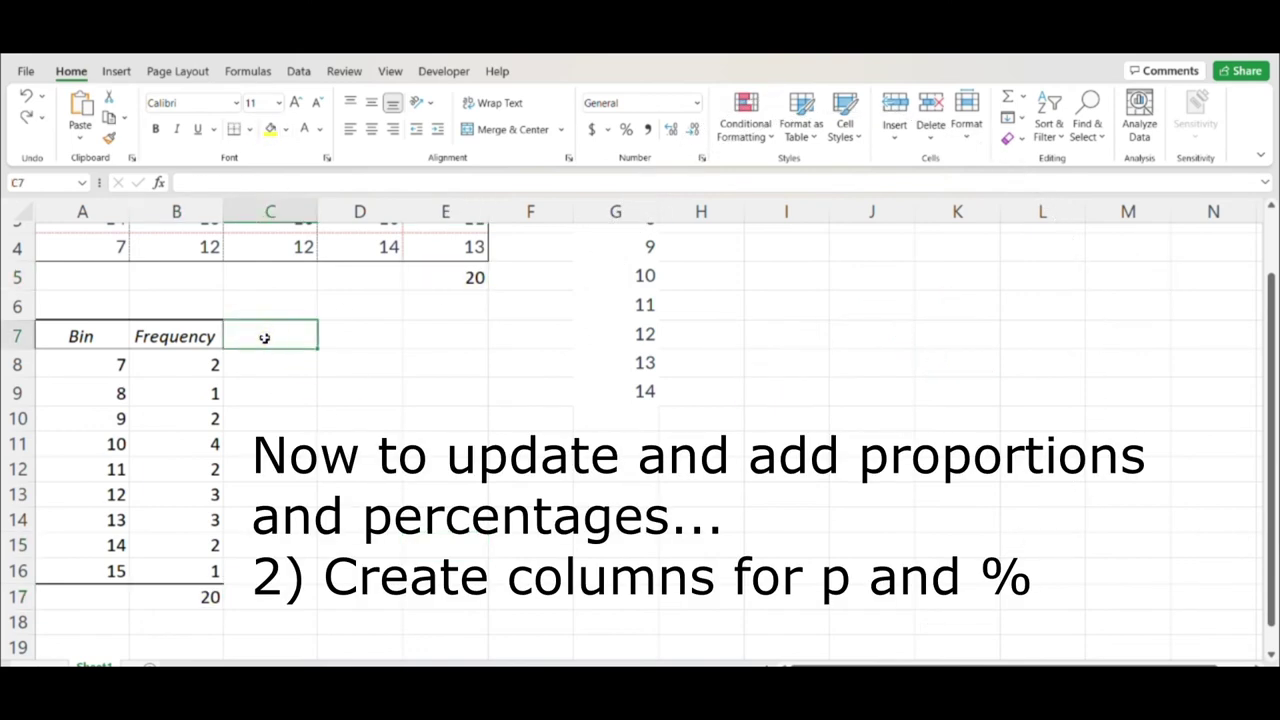
pyautogui.write('p')
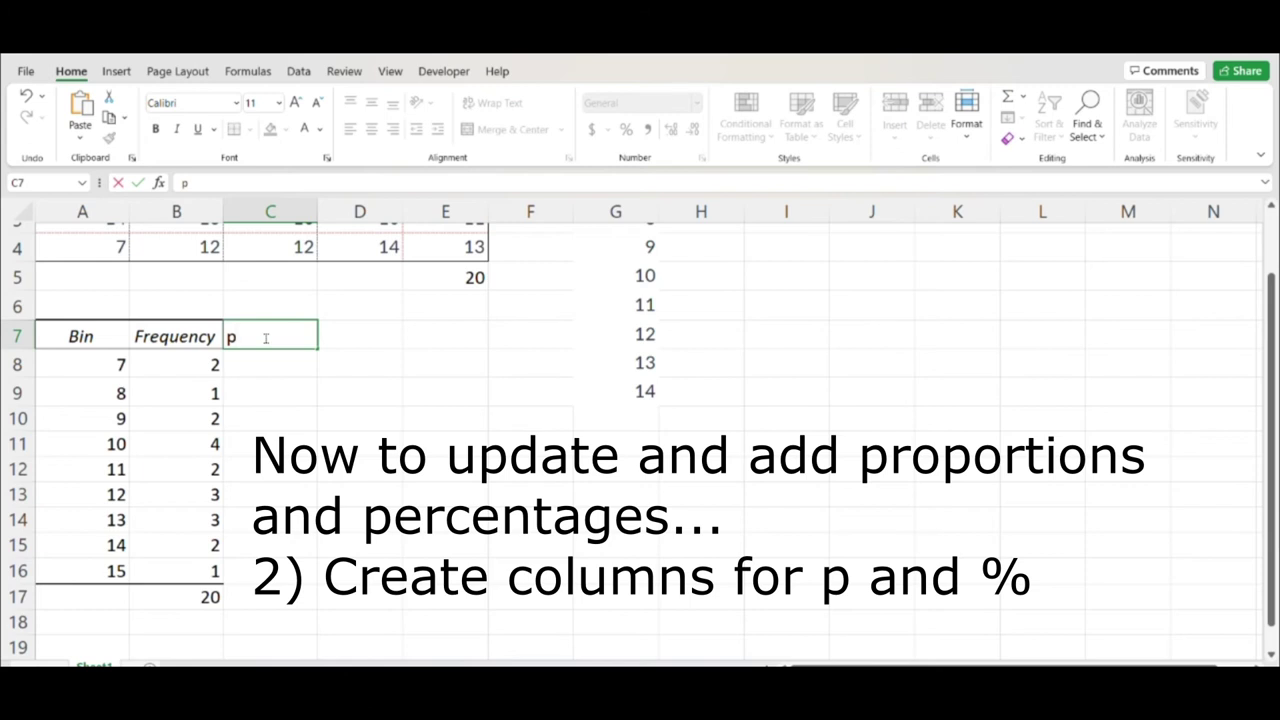
pyautogui.press('Tab')
pyautogui.write('%')
pyautogui.press('Tab')
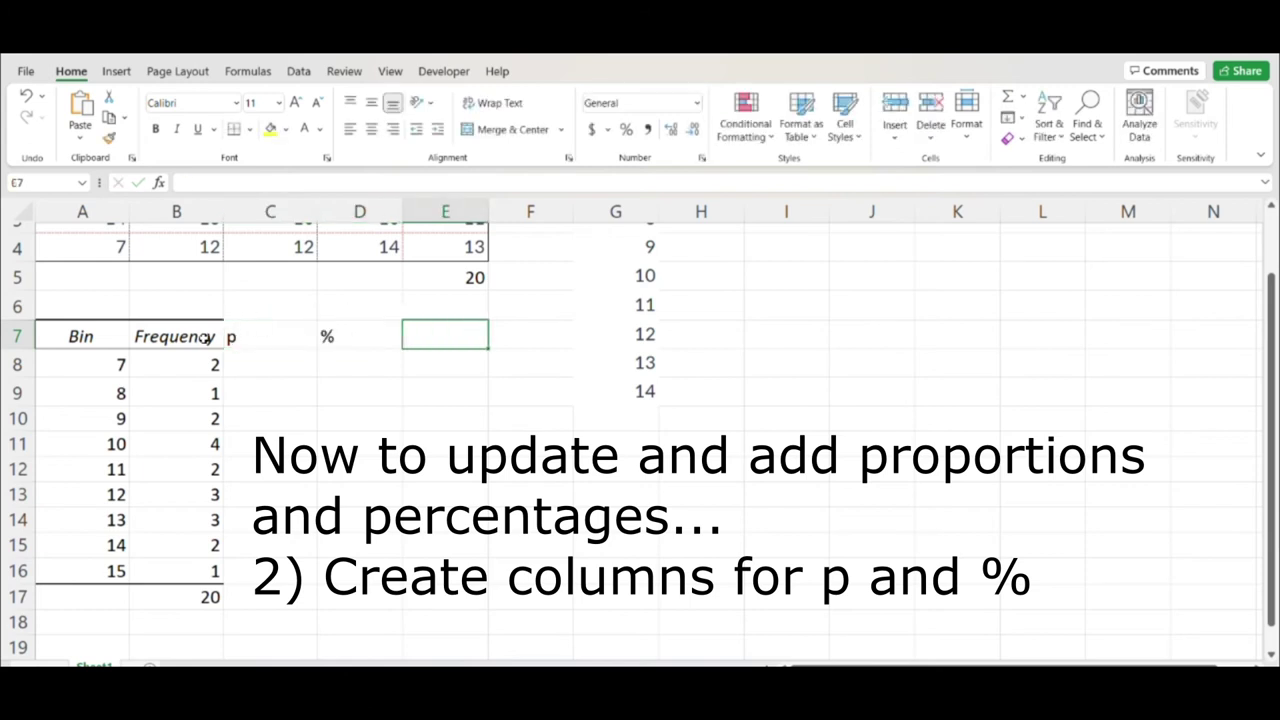
# Extend only the formatting of the Frequency header in B7 across C7:D7, keeping the p and % labels
pyautogui.click(219, 337)
pyautogui.moveTo(222, 348); pyautogui.dragTo(398, 348)
pyautogui.click(414, 359)
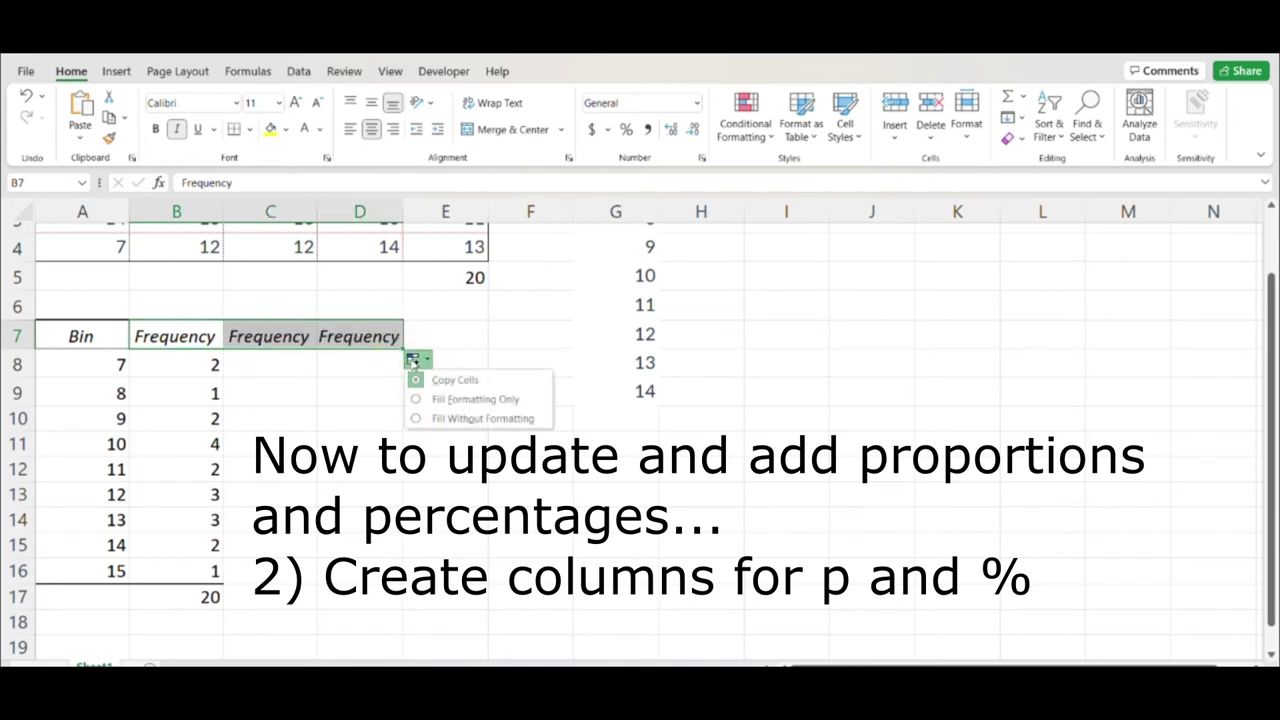
pyautogui.click(495, 407)
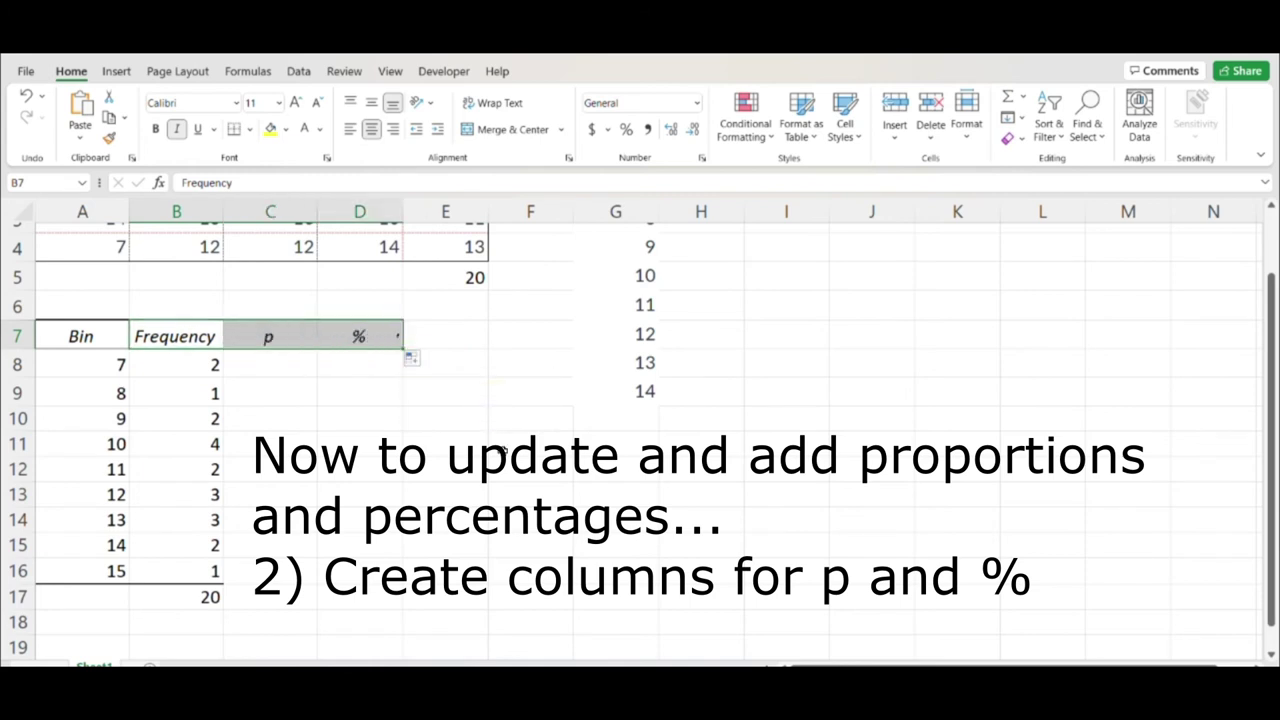
pyautogui.click(329, 571)
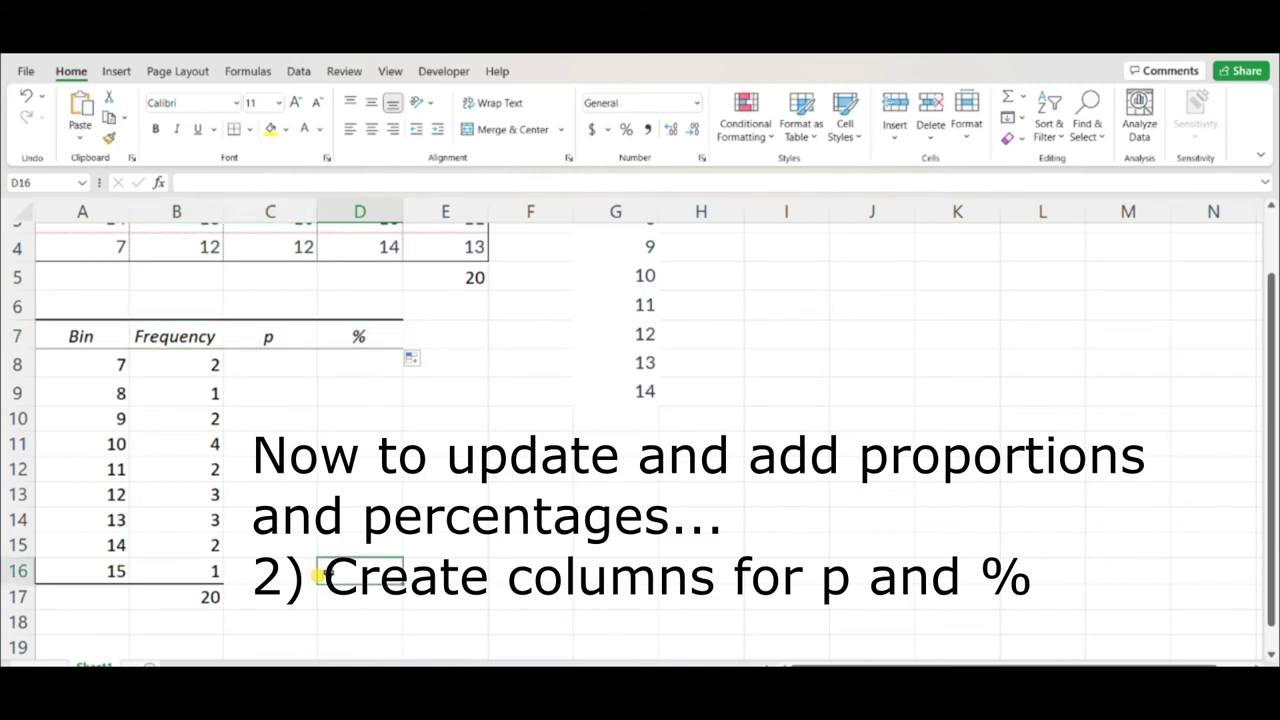
# Calculate the first proportion in C8 with =B8/B$17, locking the row of the total
pyautogui.click(263, 366)
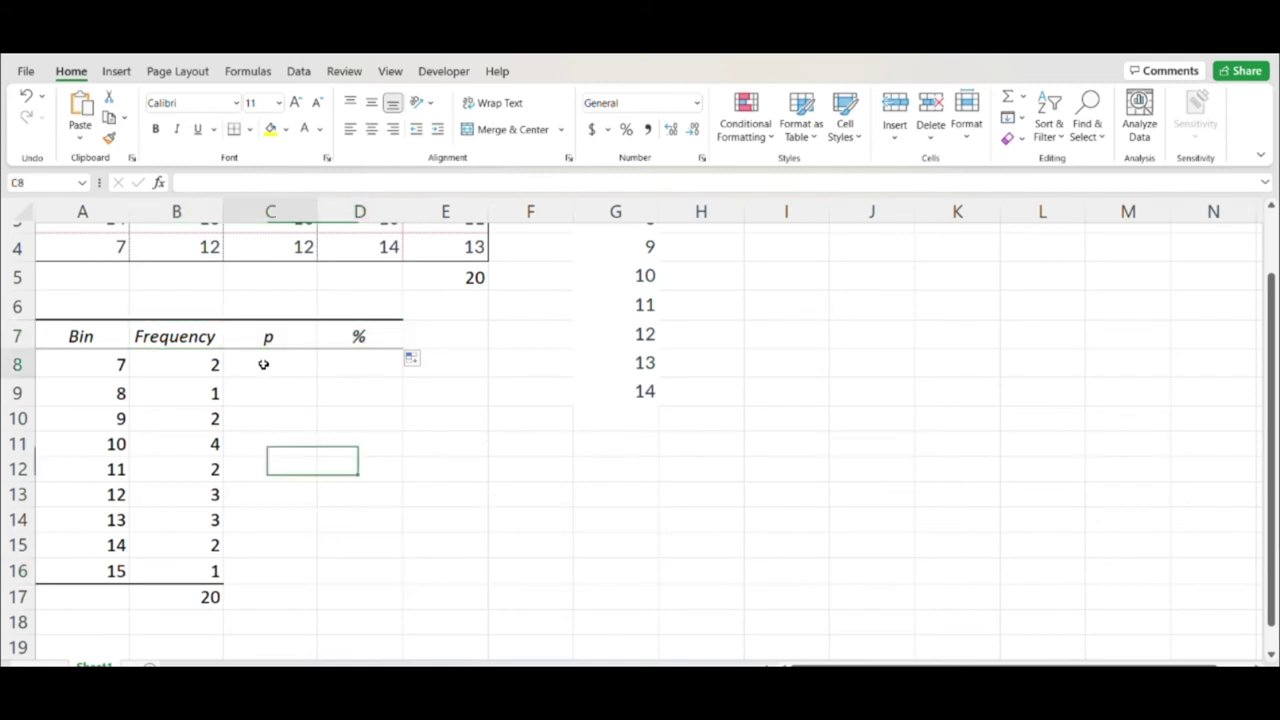
pyautogui.write('=')
pyautogui.click(203, 364)
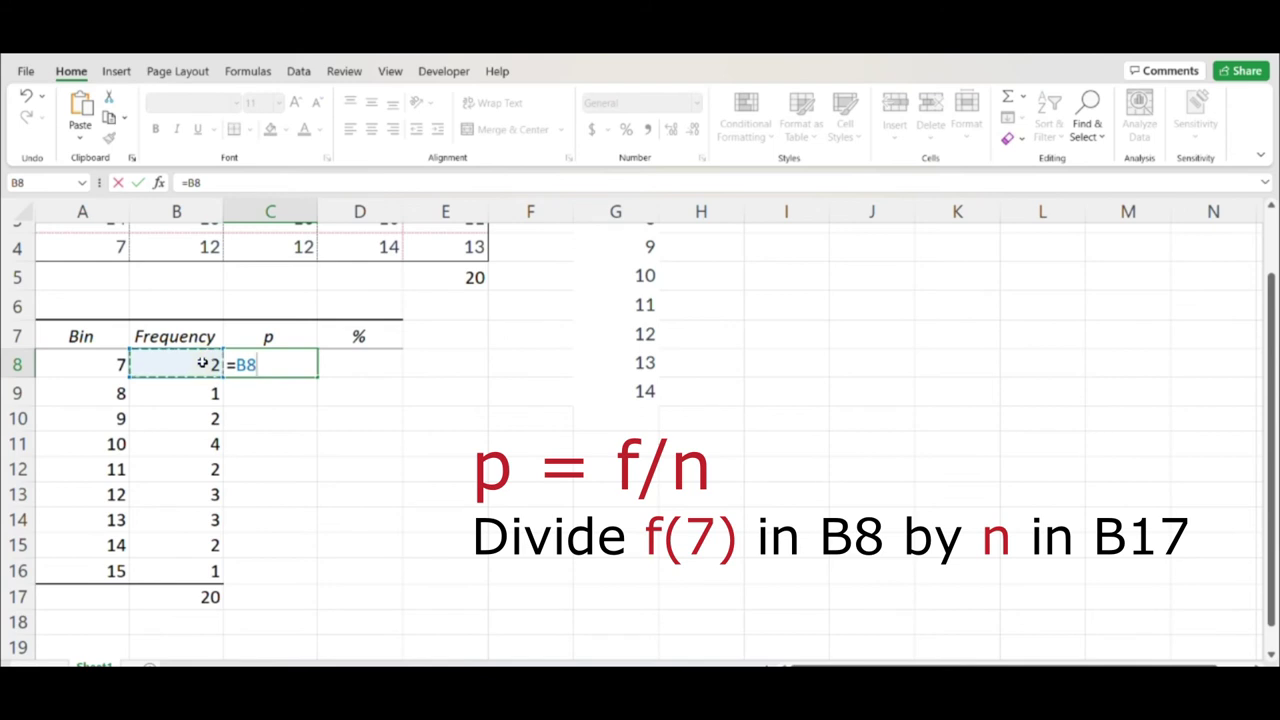
pyautogui.write('/')
pyautogui.click(212, 596)
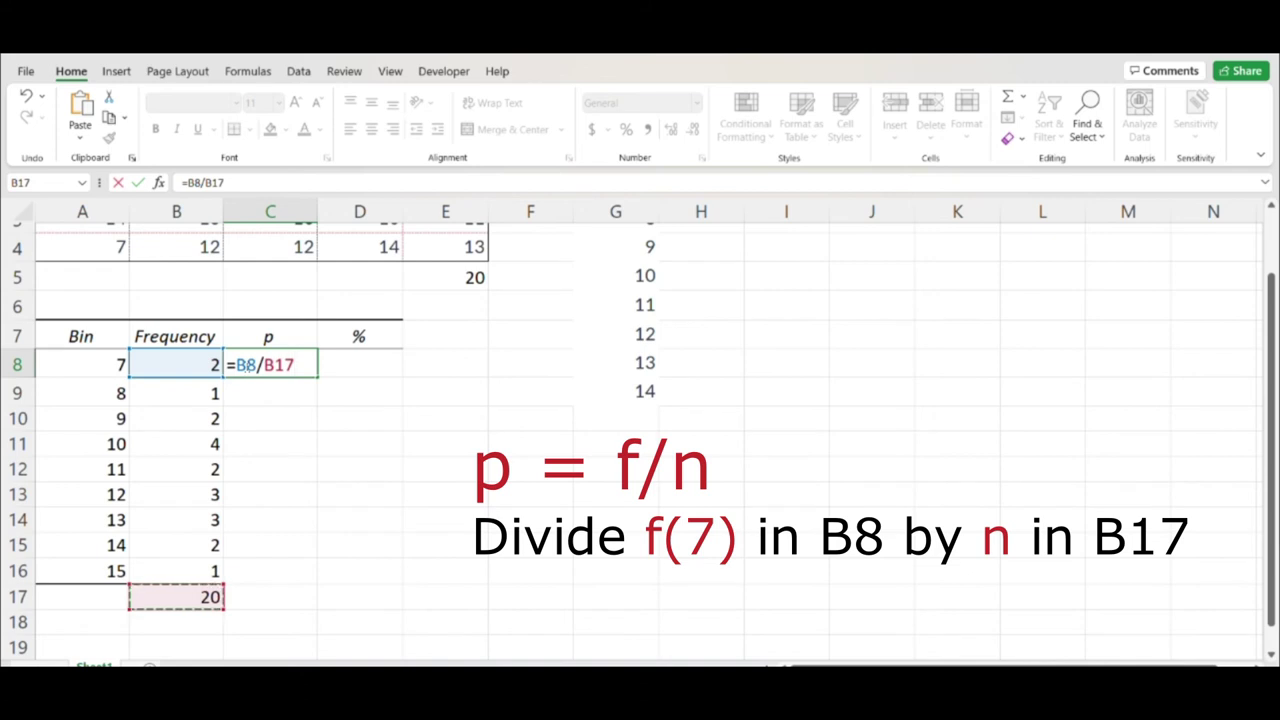
pyautogui.click(275, 364)
pyautogui.write('$')
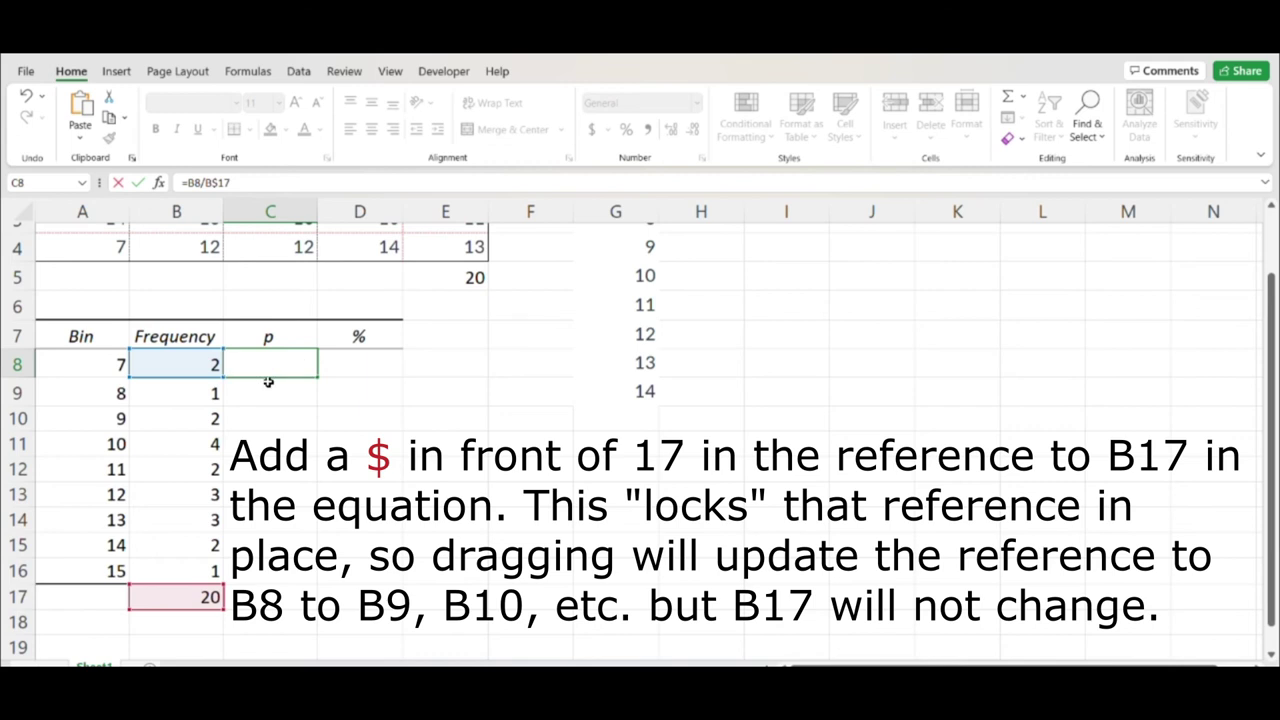
pyautogui.press('Return')
# Review the proportion formula in C8 and fill it down through C16
pyautogui.click(293, 365)
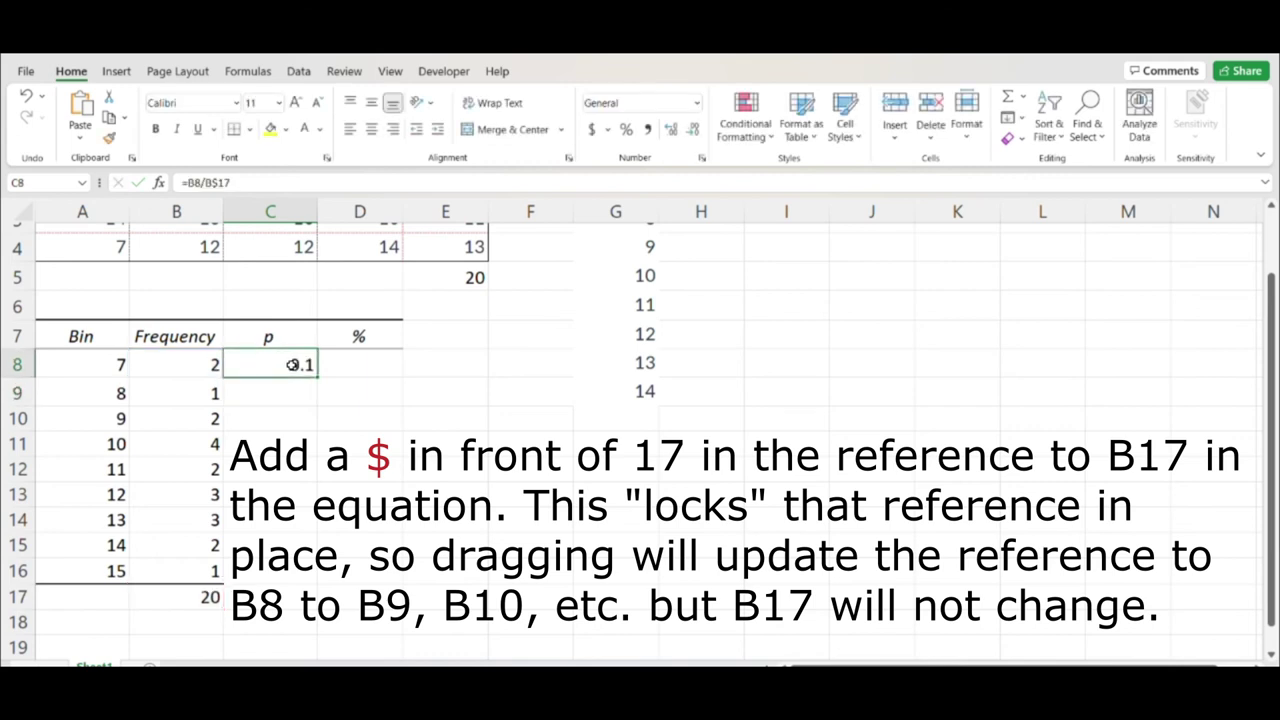
pyautogui.doubleClick(272, 370)
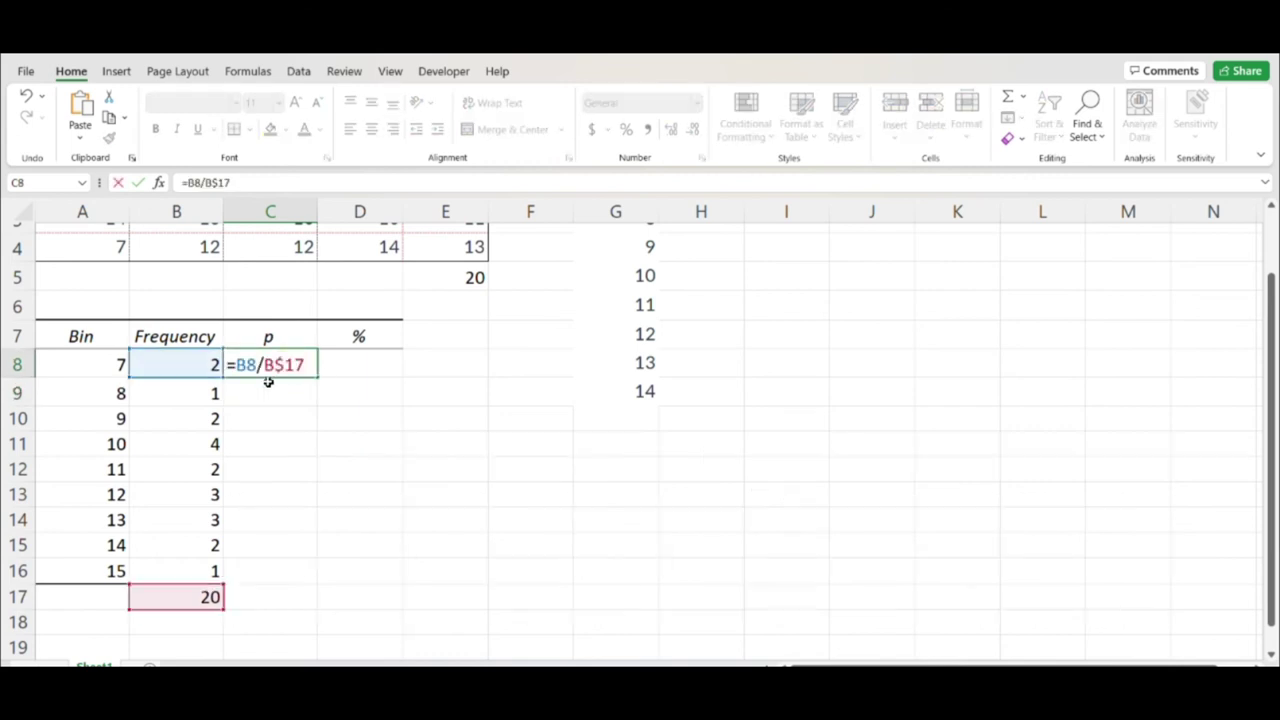
pyautogui.press('Return')
pyautogui.click(294, 364)
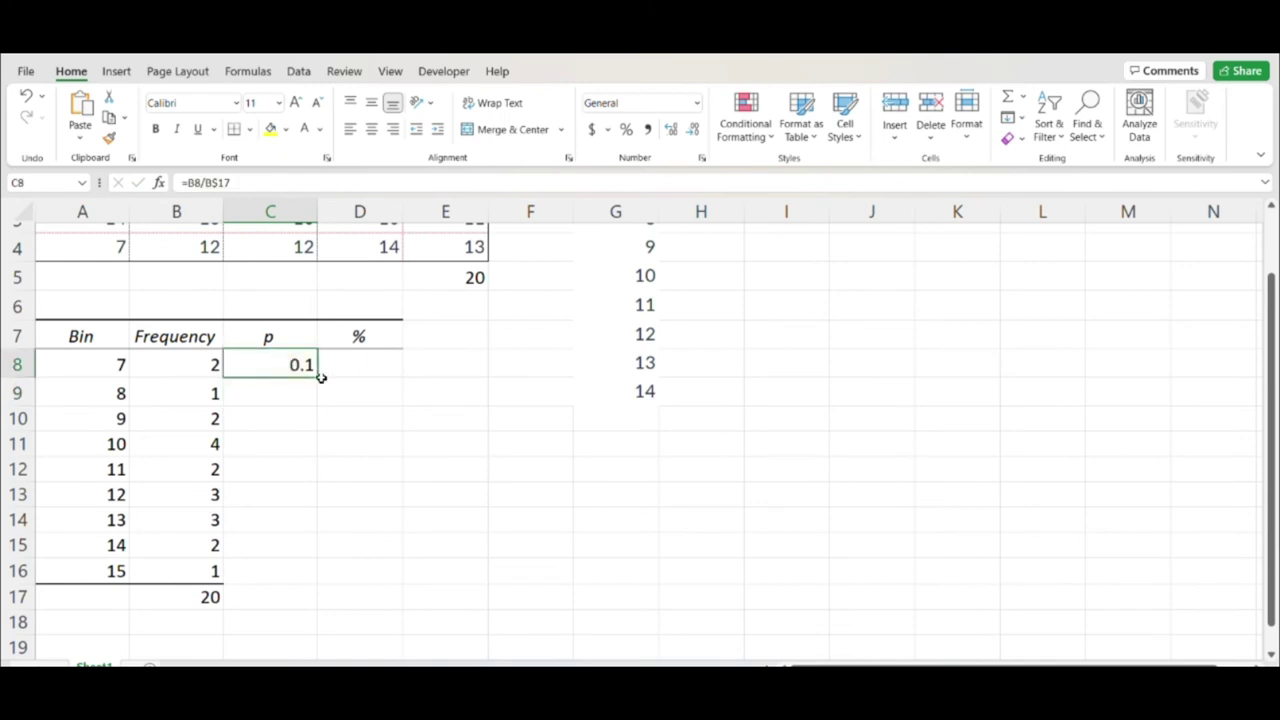
pyautogui.moveTo(319, 377); pyautogui.dragTo(295, 594)
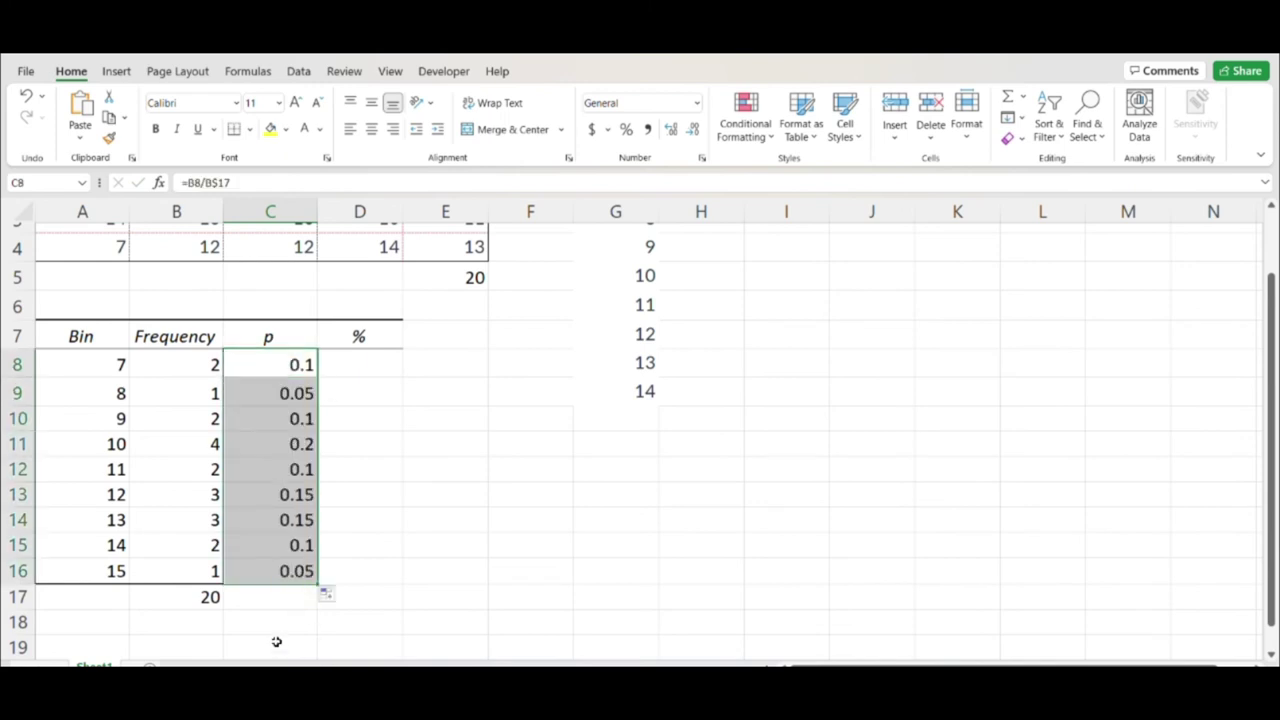
# Copy the frequency total formula from B17 into C17 to sum the proportions
pyautogui.click(205, 597)
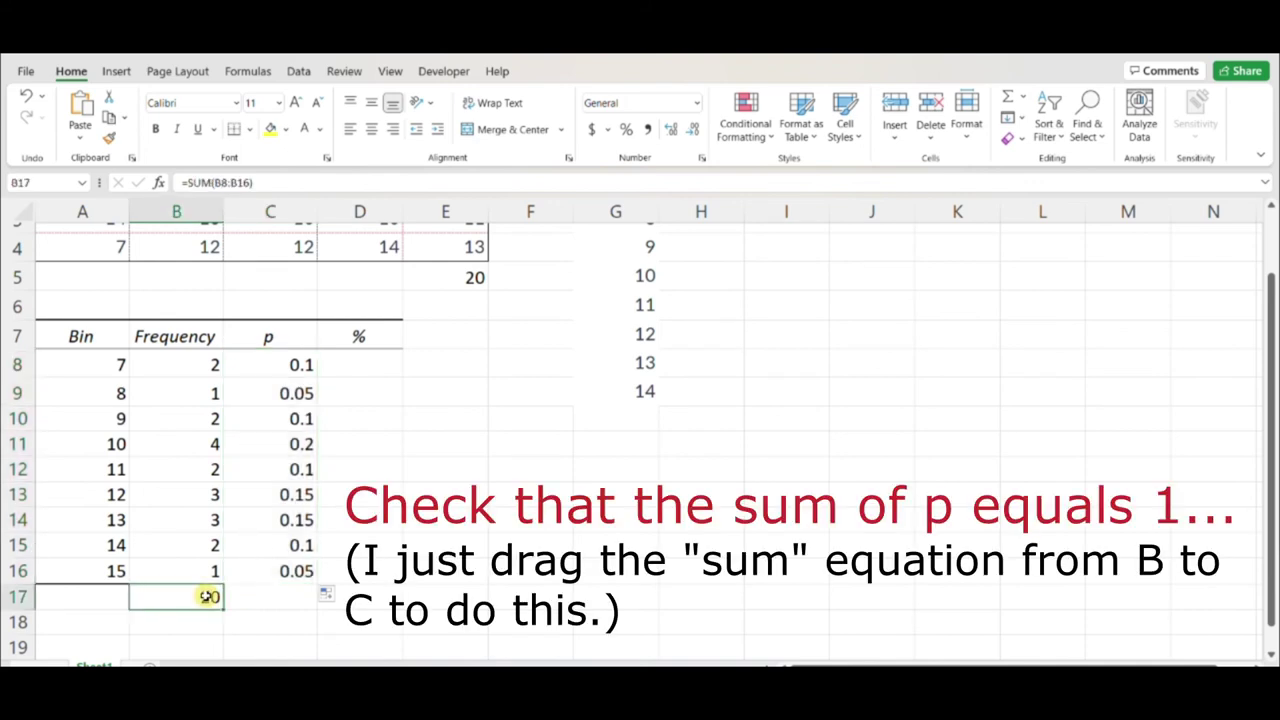
pyautogui.moveTo(243, 608); pyautogui.dragTo(318, 602)
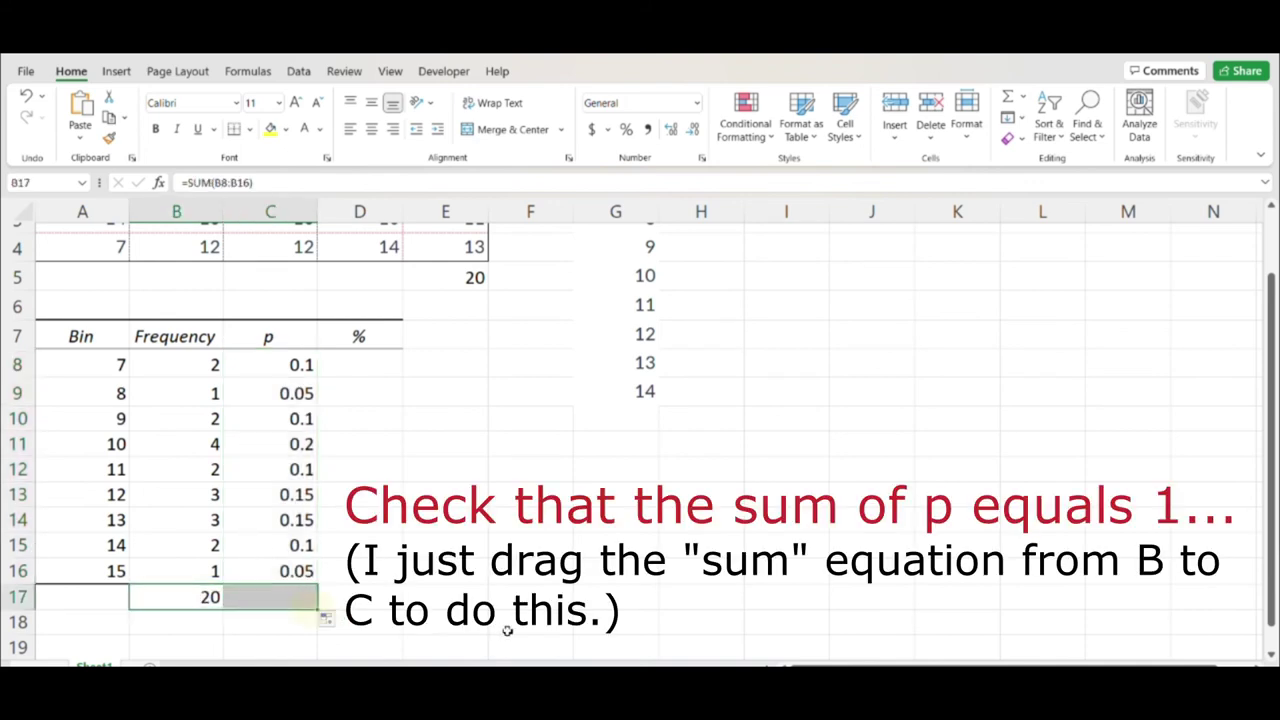
pyautogui.click(522, 620)
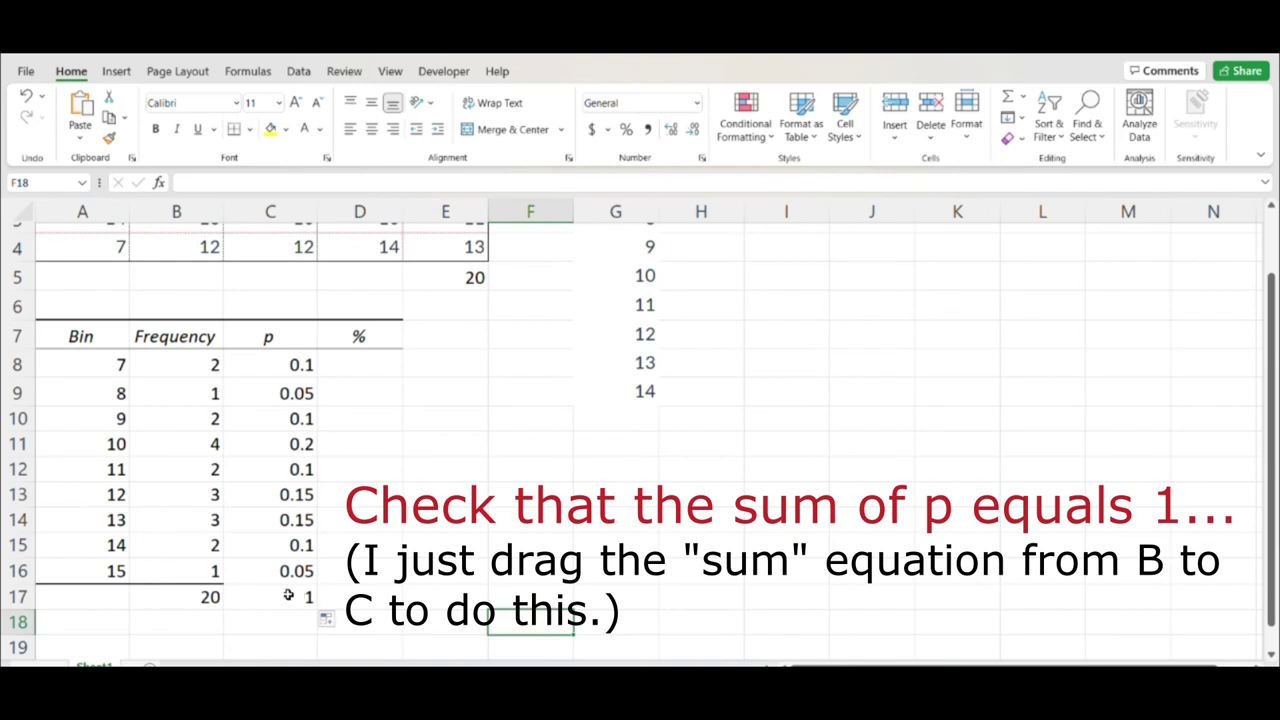
# Extend only the formatting of B16 across C16:D16 so the table's bottom border spans the new columns
pyautogui.click(208, 572)
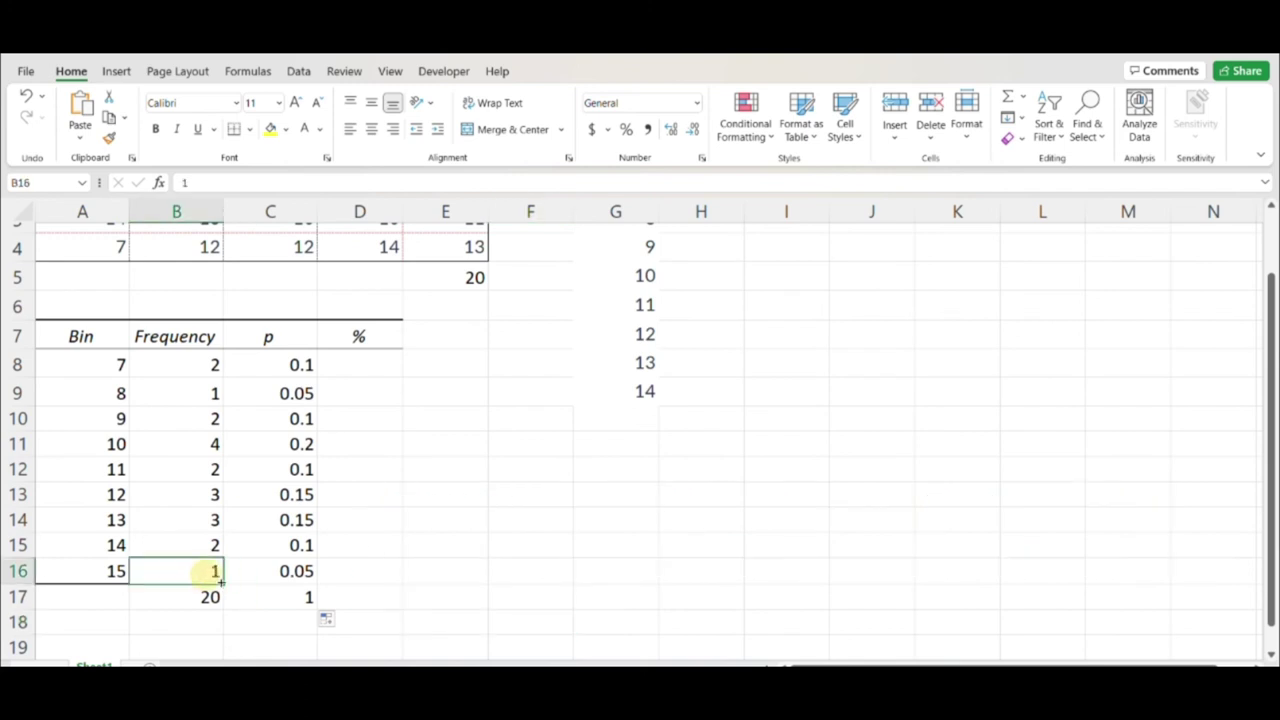
pyautogui.moveTo(224, 582); pyautogui.dragTo(392, 586)
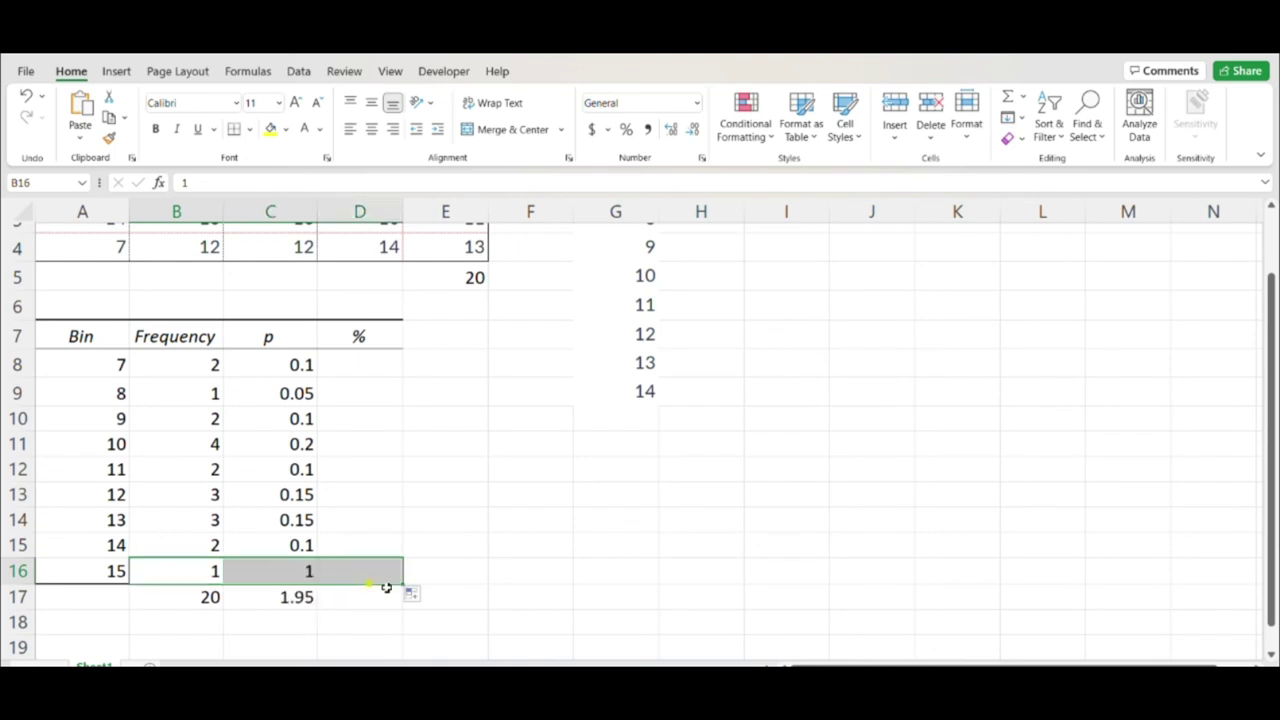
pyautogui.click(414, 596)
pyautogui.click(455, 653)
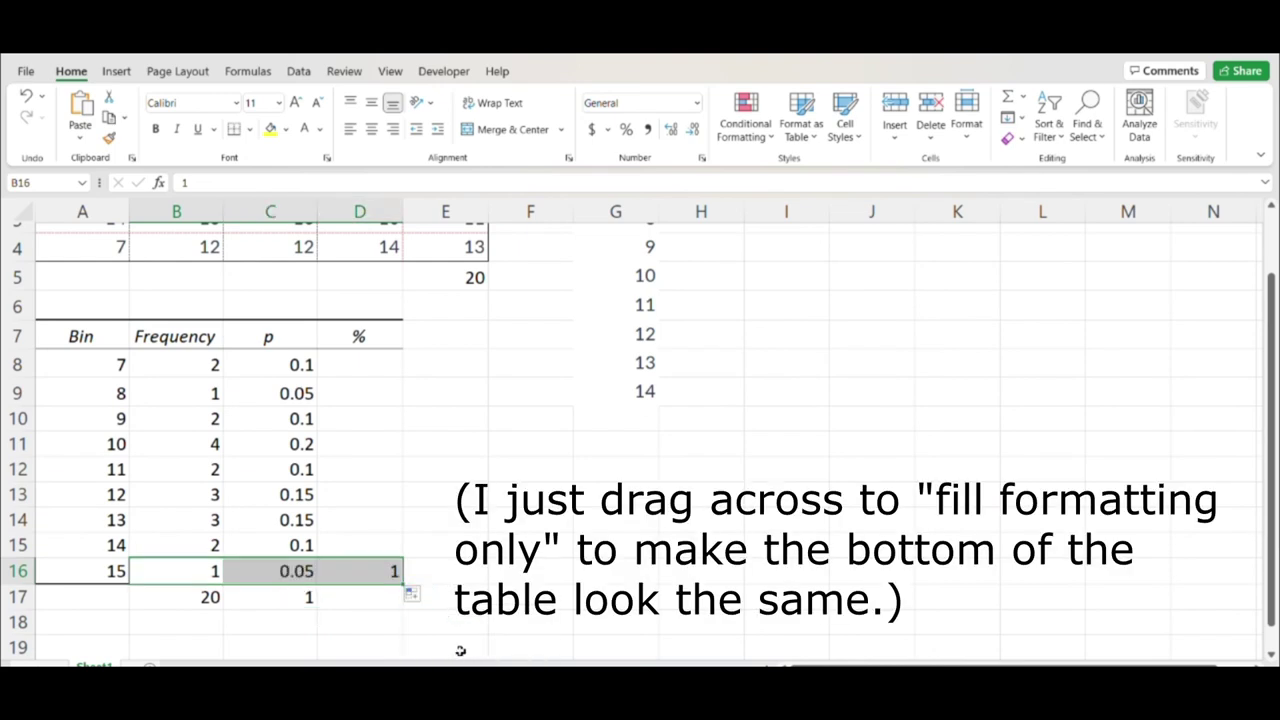
pyautogui.click(568, 643)
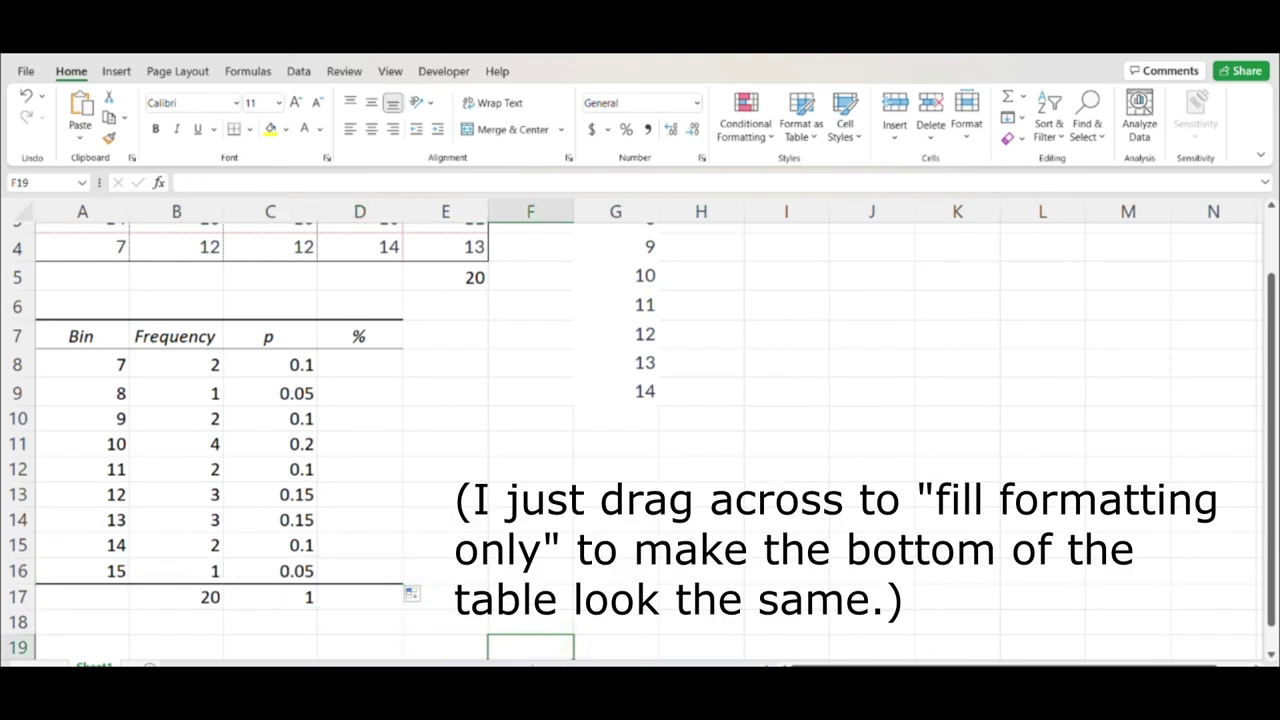
# Calculate the first percentage in D8 with =C8*100
pyautogui.click(360, 362)
pyautogui.write('=')
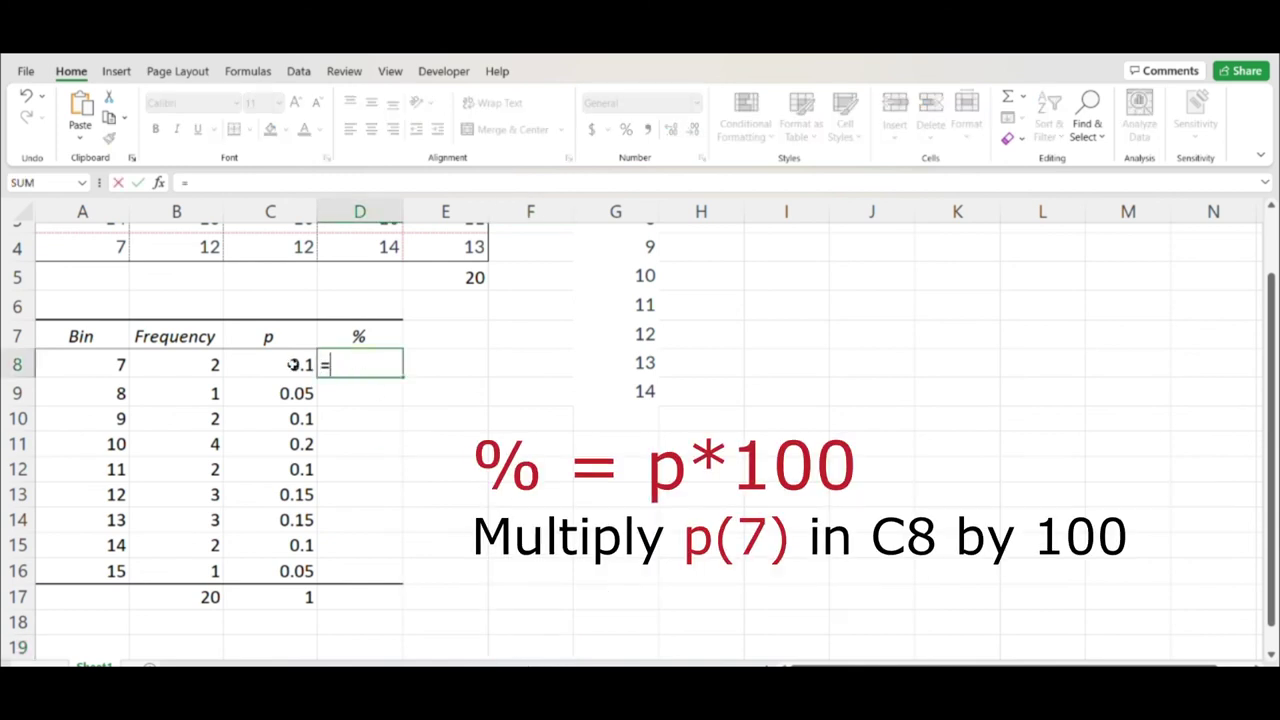
pyautogui.click(293, 364)
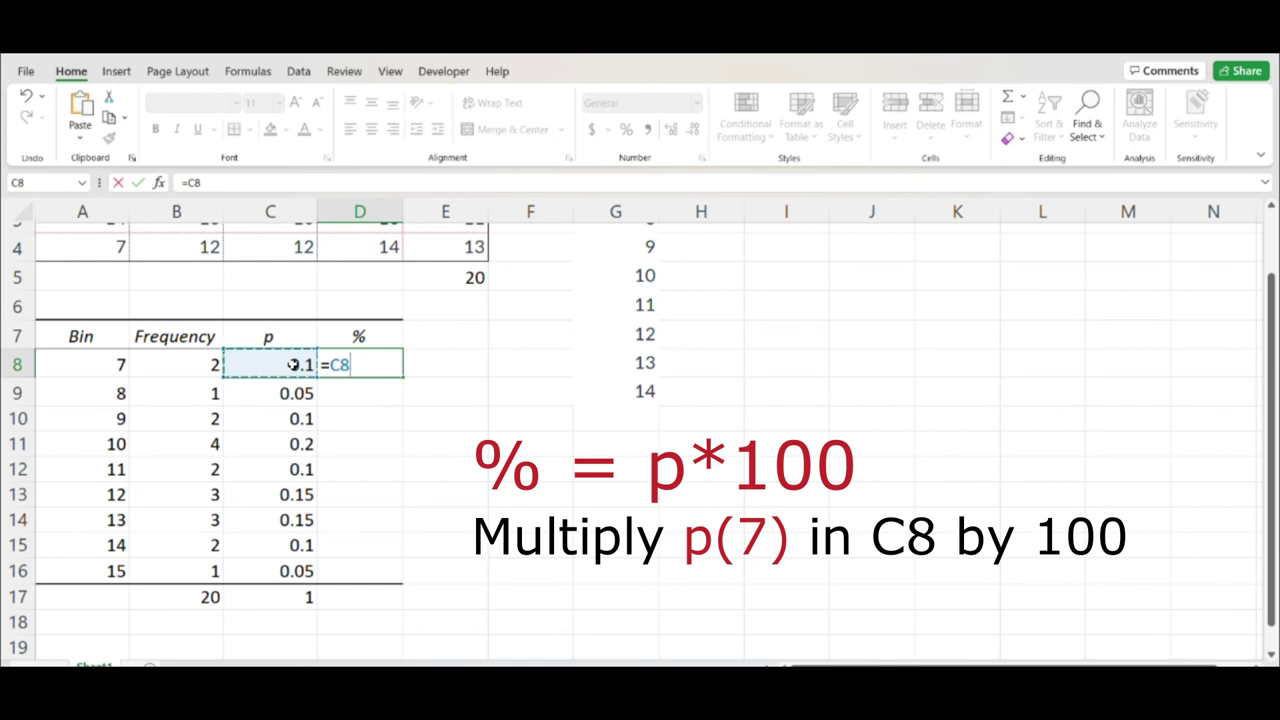
pyautogui.write('*100')
pyautogui.press('Return')
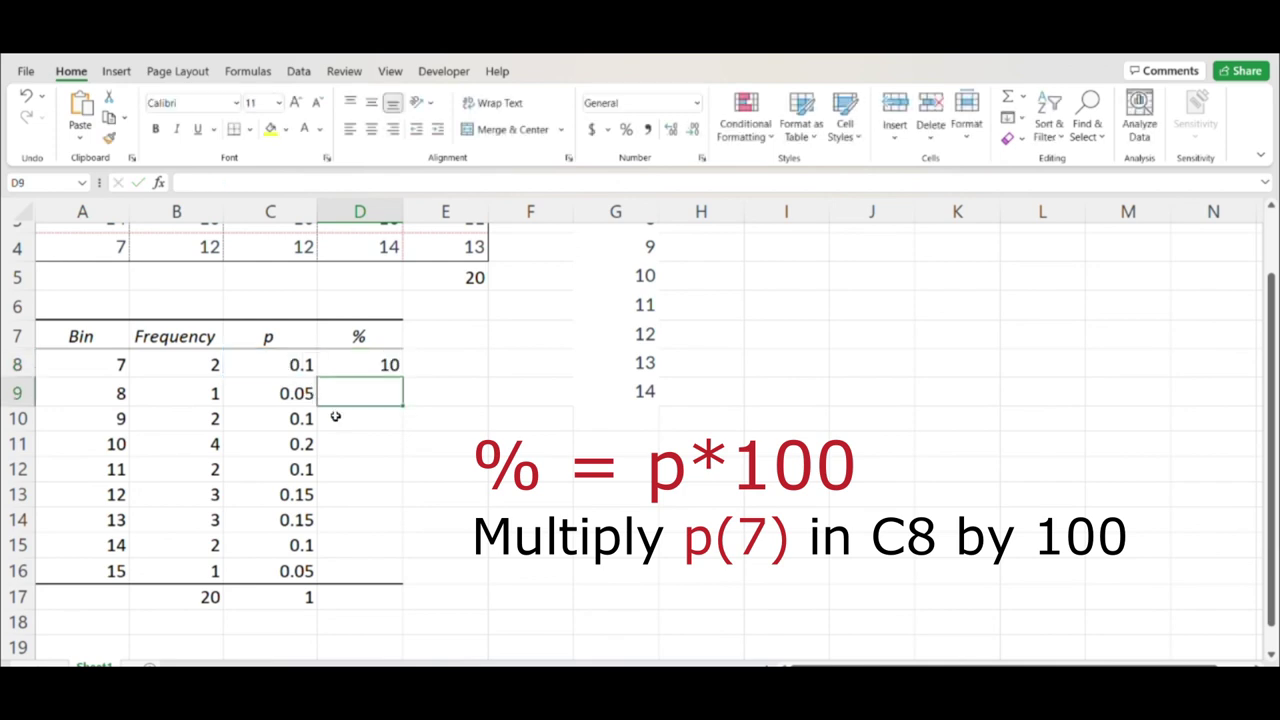
# Fill the percentage formula from D8 down through D16
pyautogui.click(382, 367)
pyautogui.moveTo(399, 376); pyautogui.dragTo(399, 578)
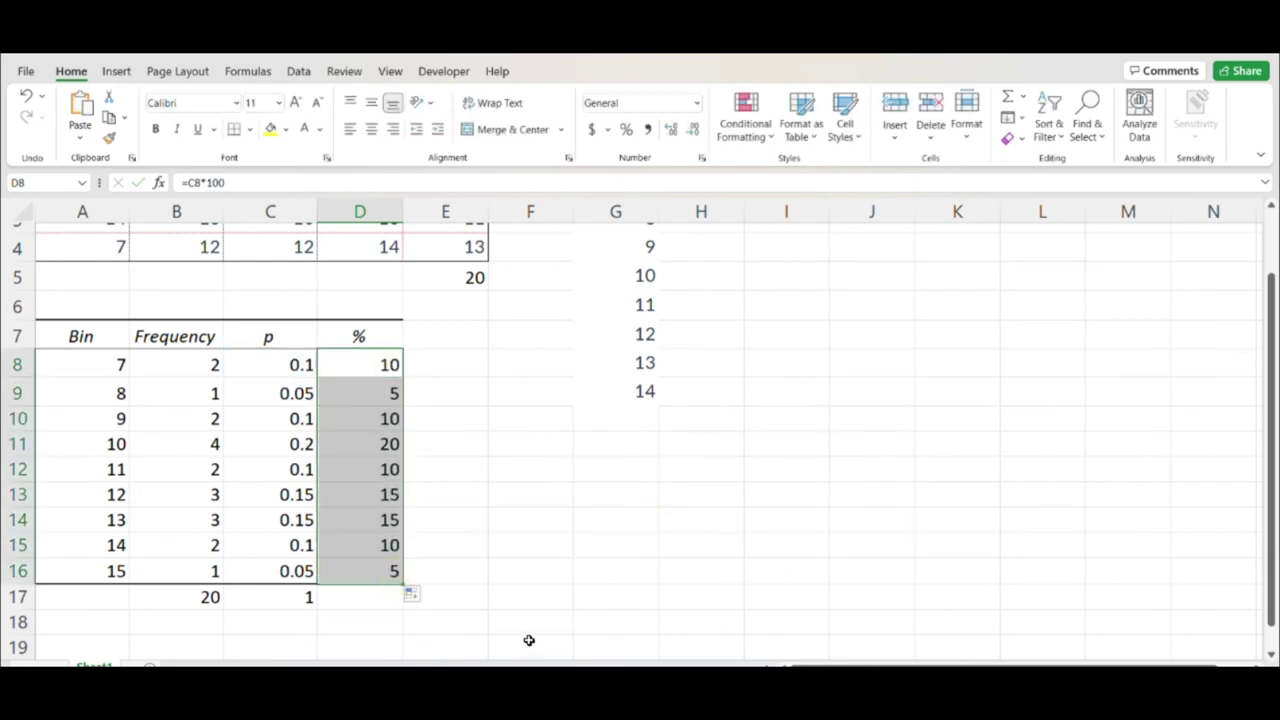
pyautogui.click(529, 643)
# Copy the proportion total formula from C17 into D17 to sum the percentages
pyautogui.click(308, 598)
pyautogui.moveTo(314, 603); pyautogui.dragTo(400, 603)
pyautogui.click(547, 608)
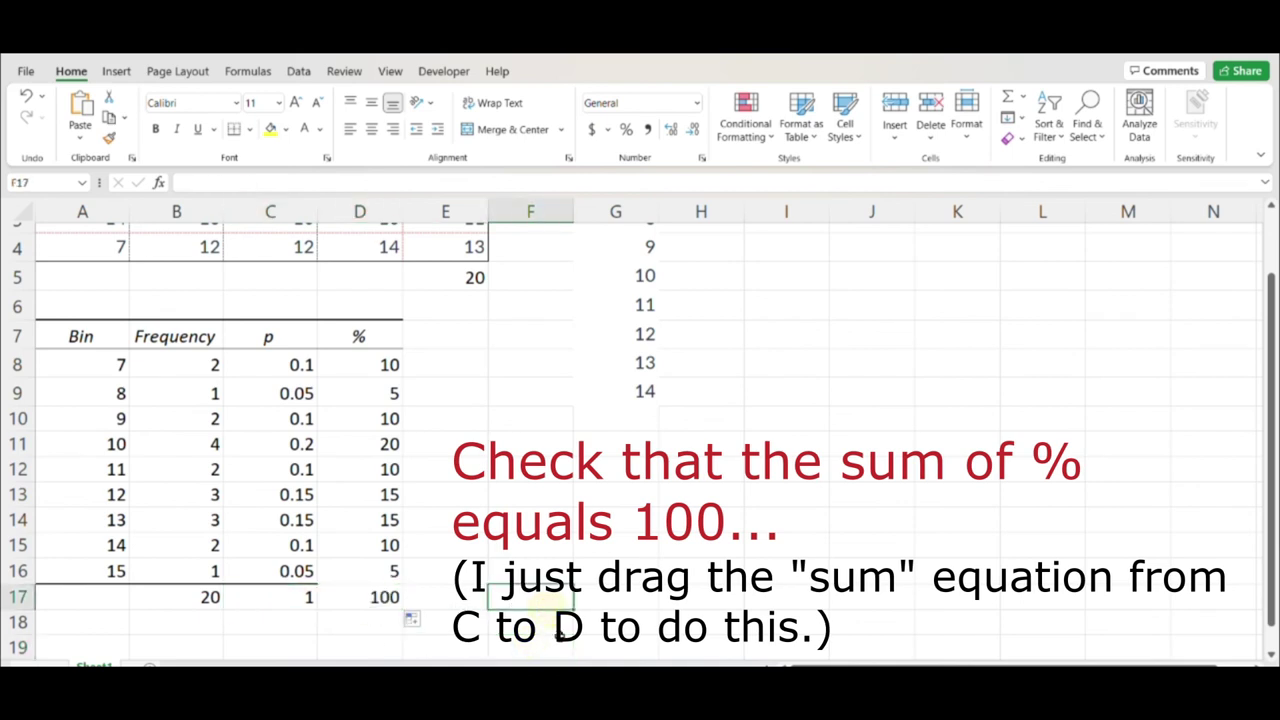
# Fill only the formatting of C16 into D16 to restore the bottom border while keeping the percentage formula
pyautogui.click(280, 571)
pyautogui.moveTo(316, 577); pyautogui.dragTo(400, 580)
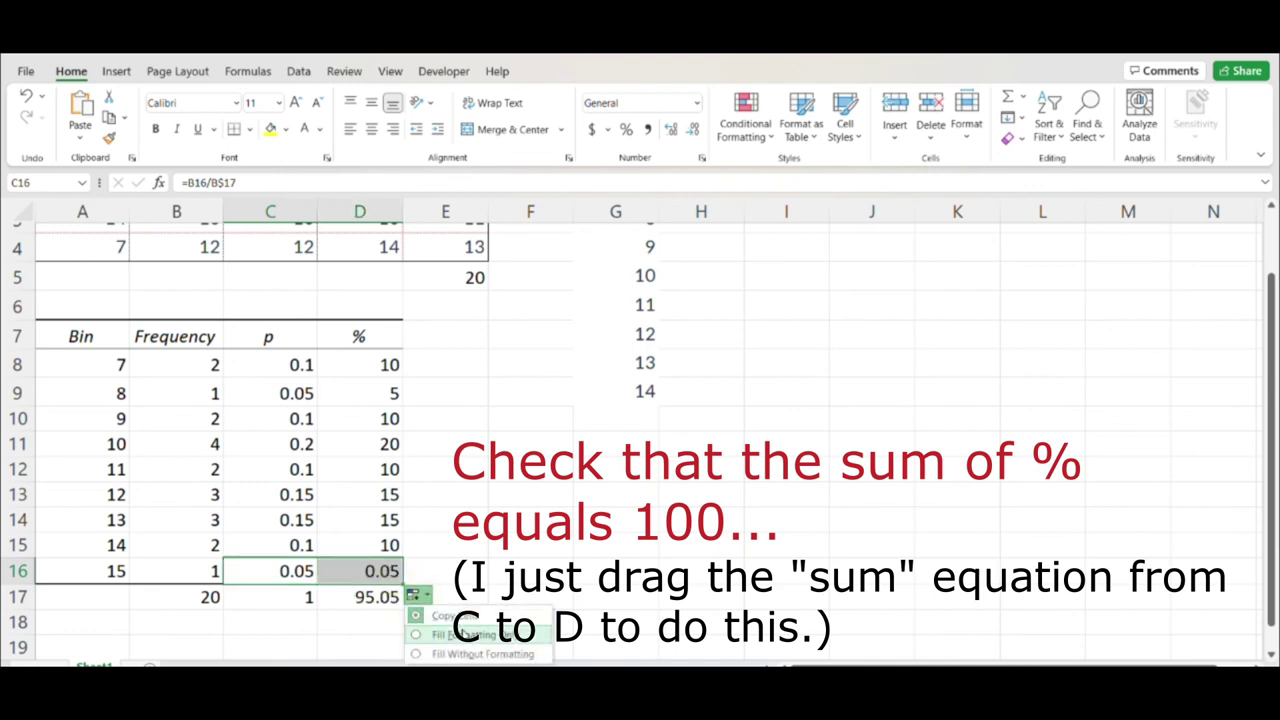
pyautogui.hotkey('ctrl', 'z')
pyautogui.click(659, 612)
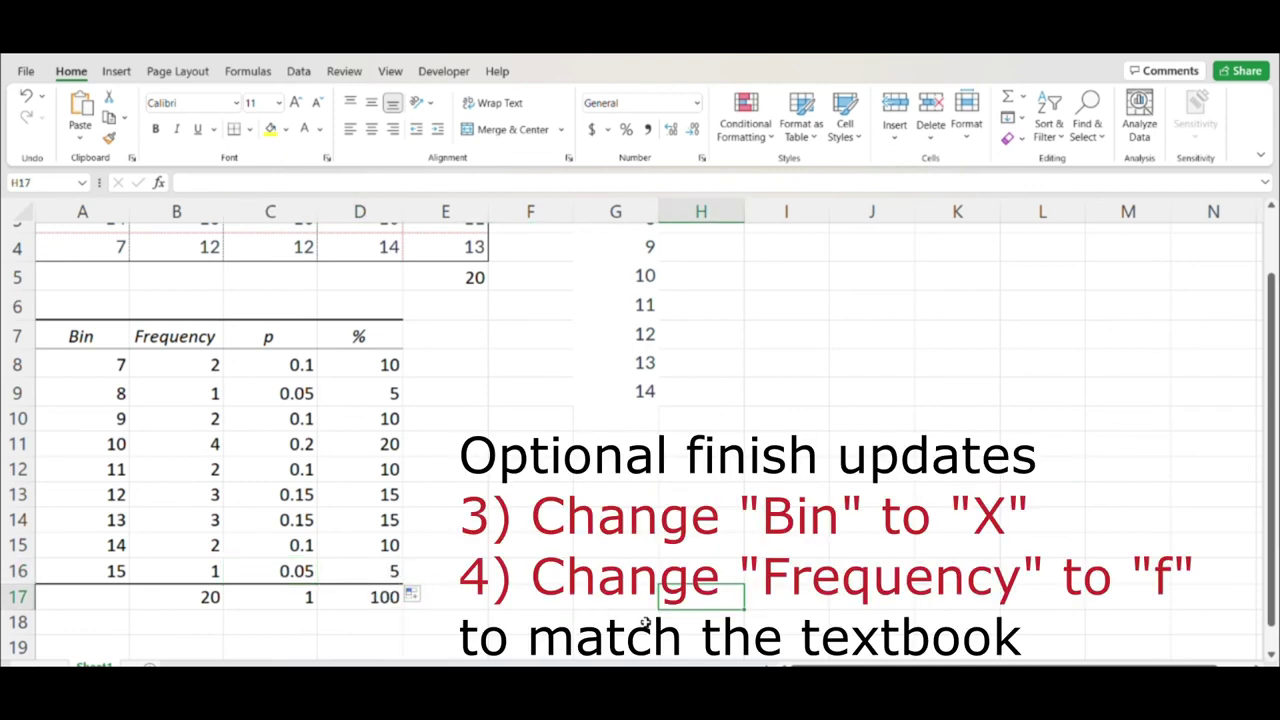
# Rename the Bin header in A7 to X and the Frequency header in B7 to f
pyautogui.click(88, 338)
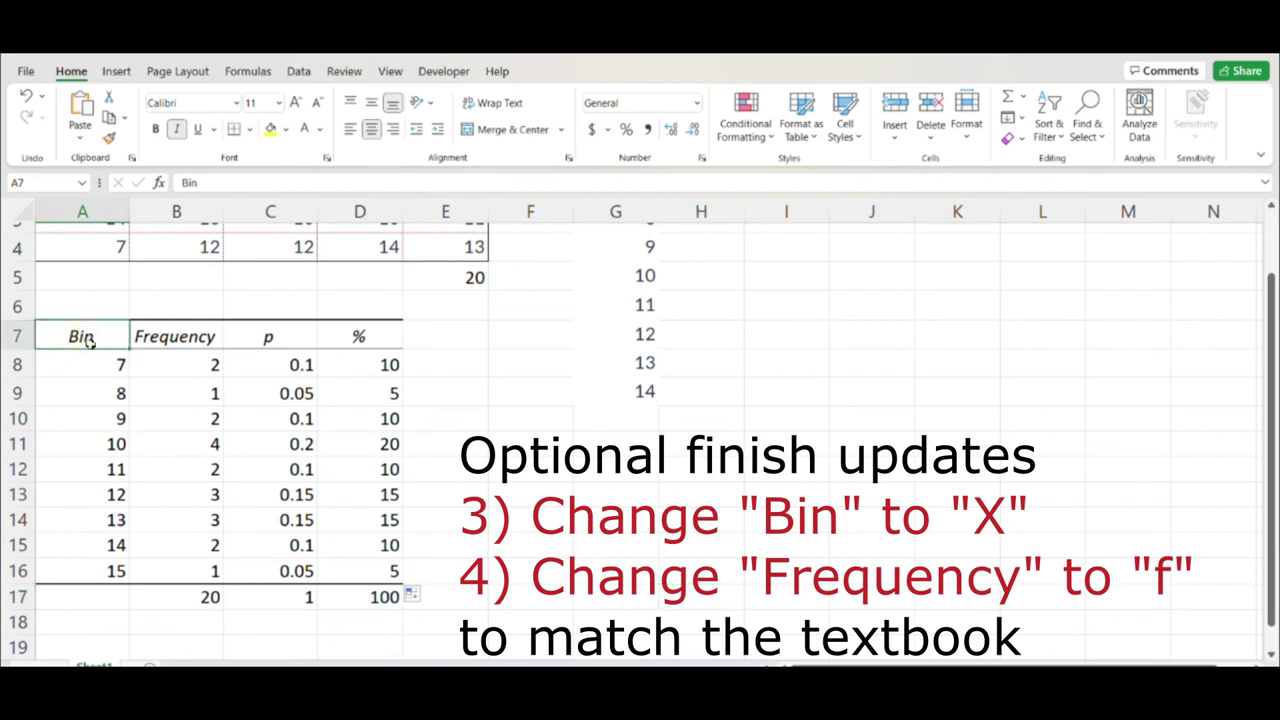
pyautogui.write('X')
pyautogui.click(165, 342)
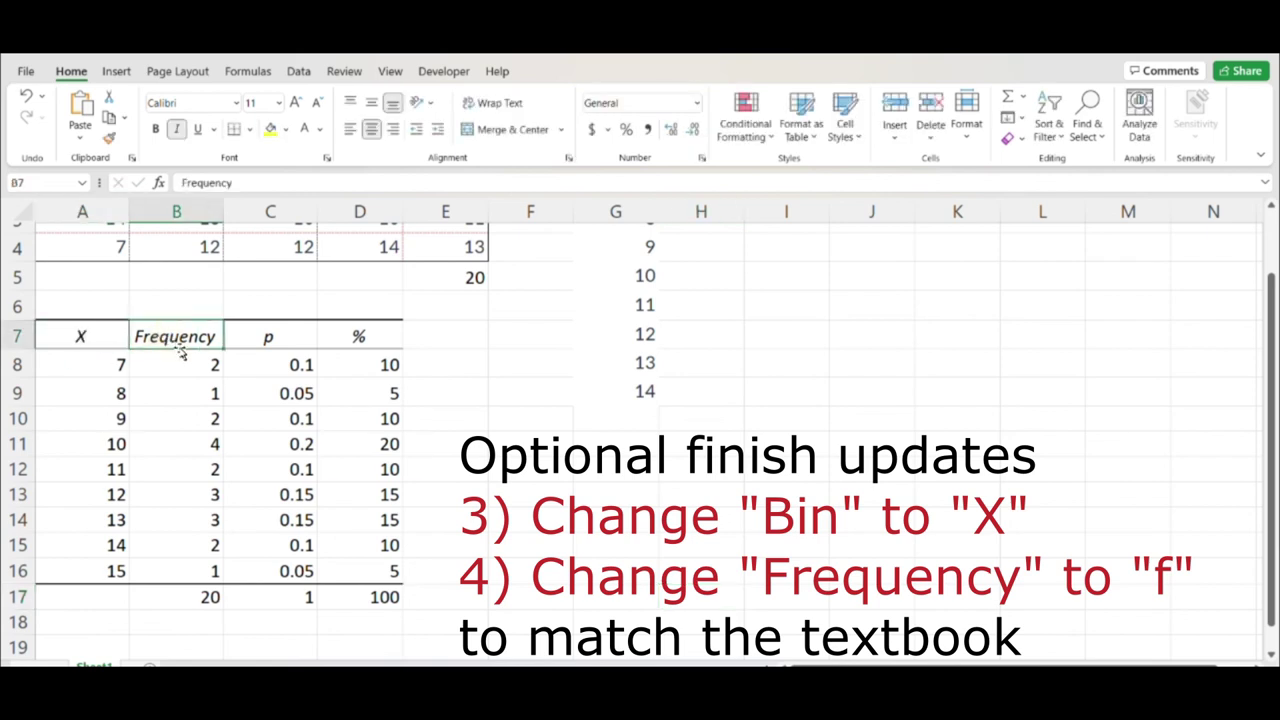
pyautogui.write('f')
pyautogui.click(510, 440)
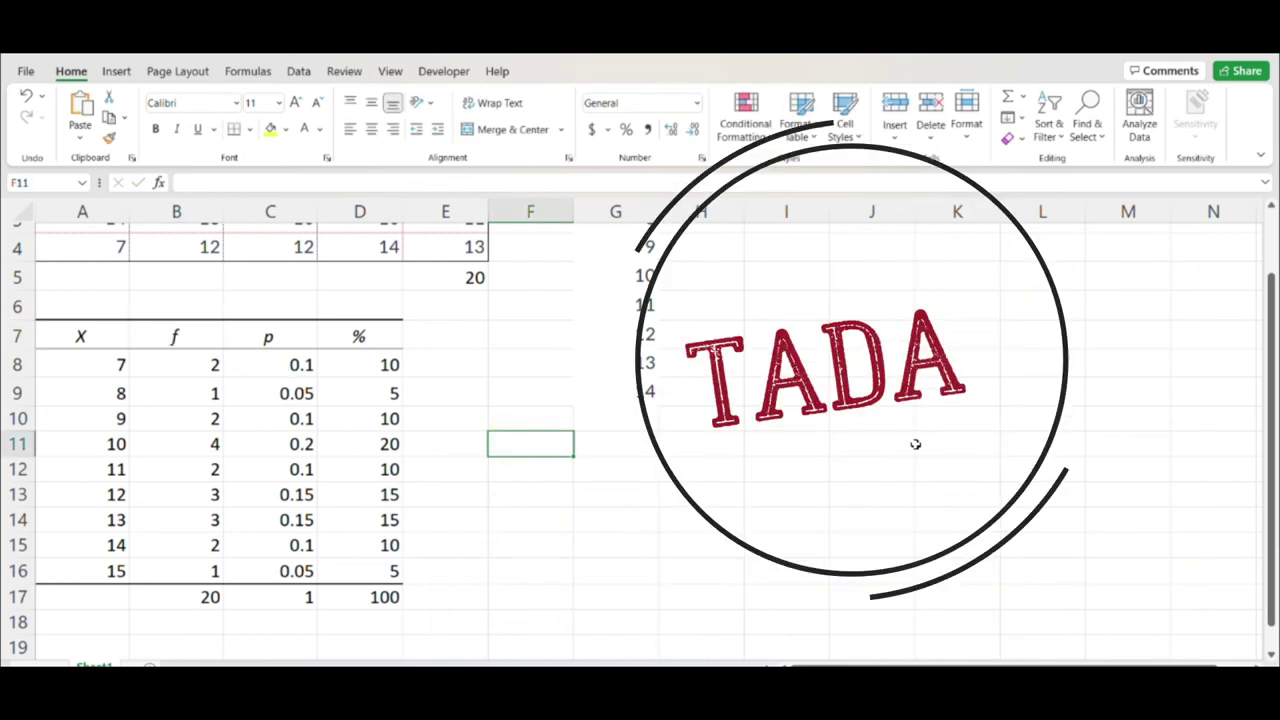